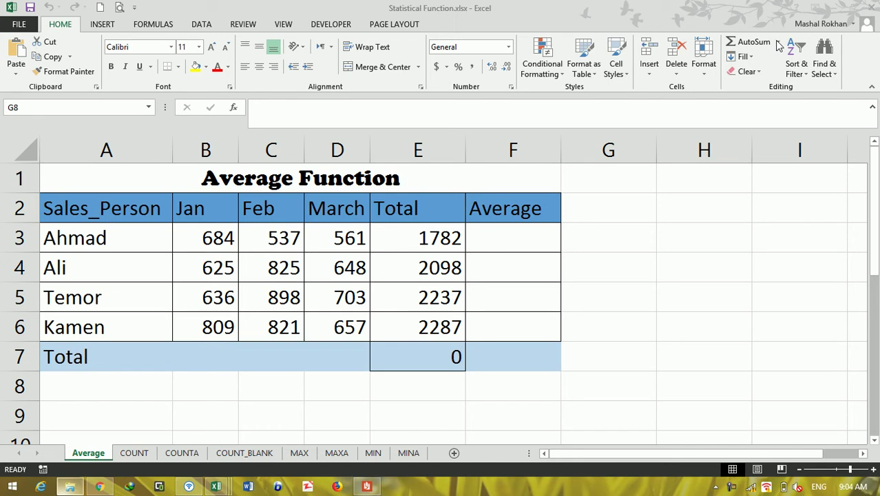
pyautogui.click(776, 43)
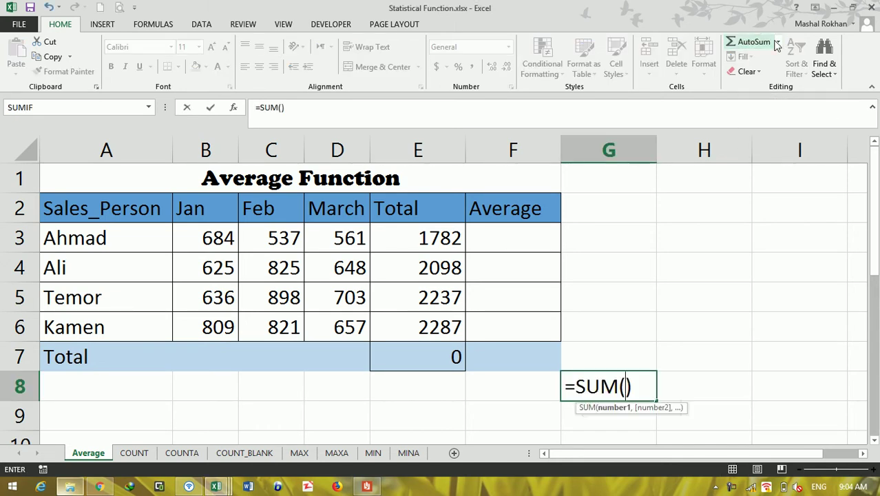
pyautogui.press('BackSpace')
pyautogui.press('BackSpace')
pyautogui.press('BackSpace')
pyautogui.press('BackSpace')
pyautogui.press('BackSpace')
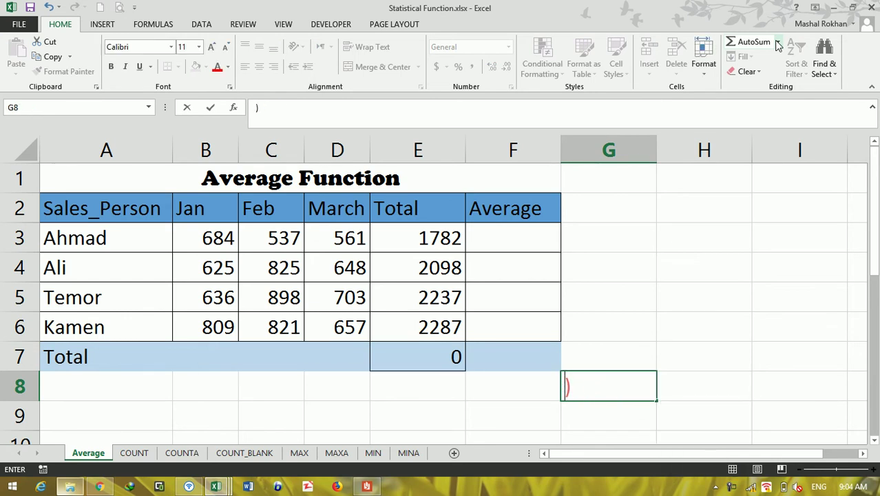
pyautogui.press('Tab')
pyautogui.press('Left')
pyautogui.press('Delete')
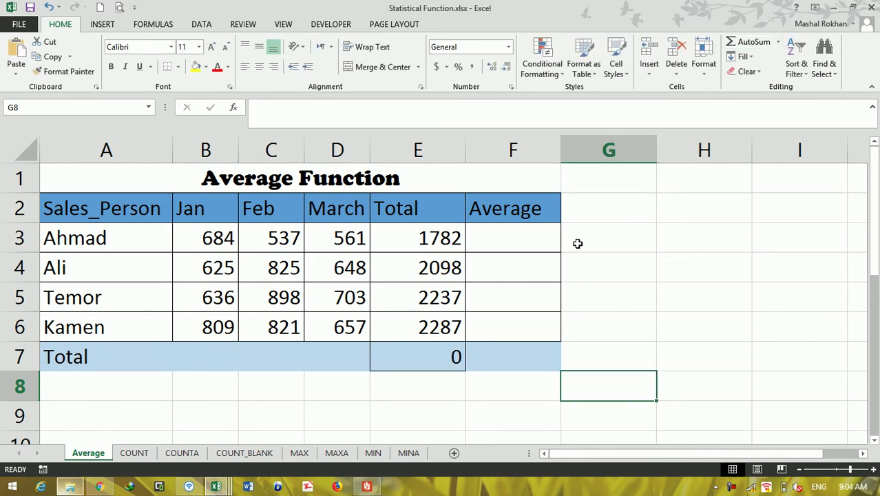
# Enter the formula =AVERAGE(B3:D3) in cell F3 to average the first salesperson's January to March sales
pyautogui.click(481, 245)
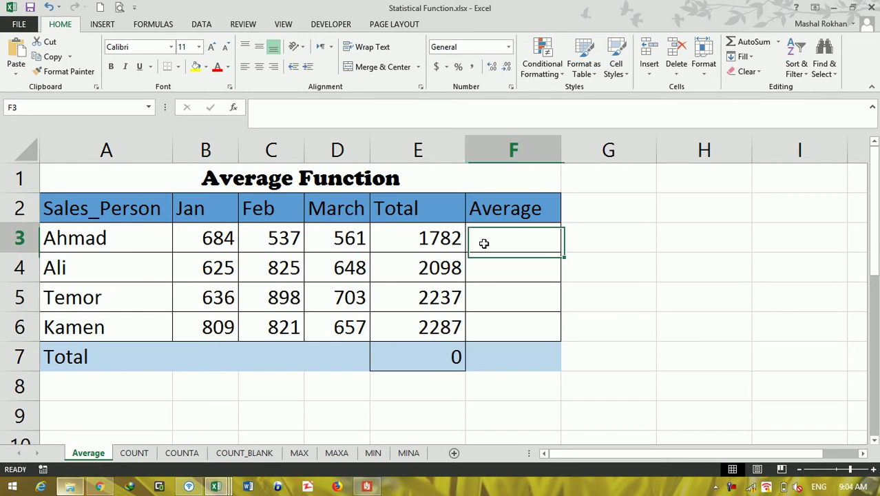
pyautogui.click(778, 43)
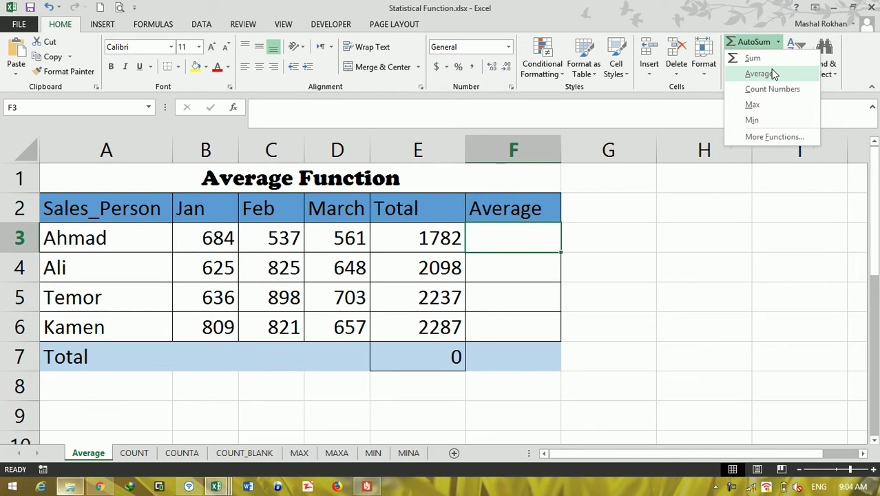
pyautogui.click(501, 237)
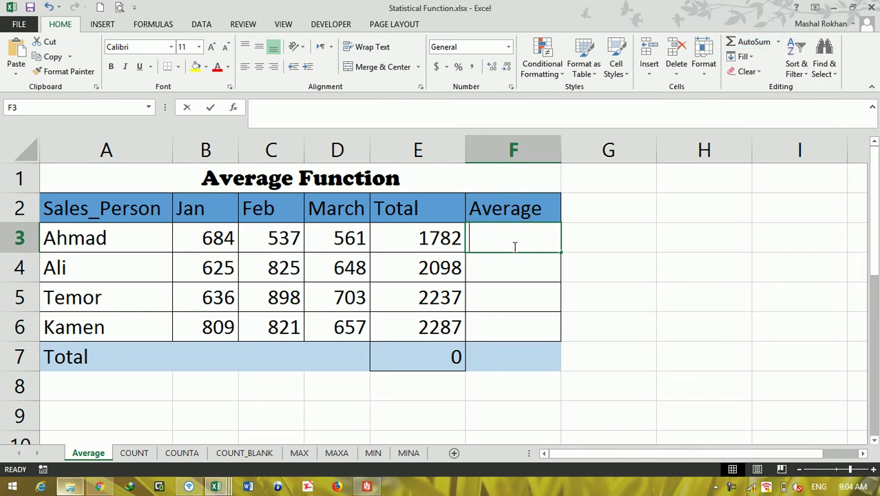
pyautogui.write('=aver')
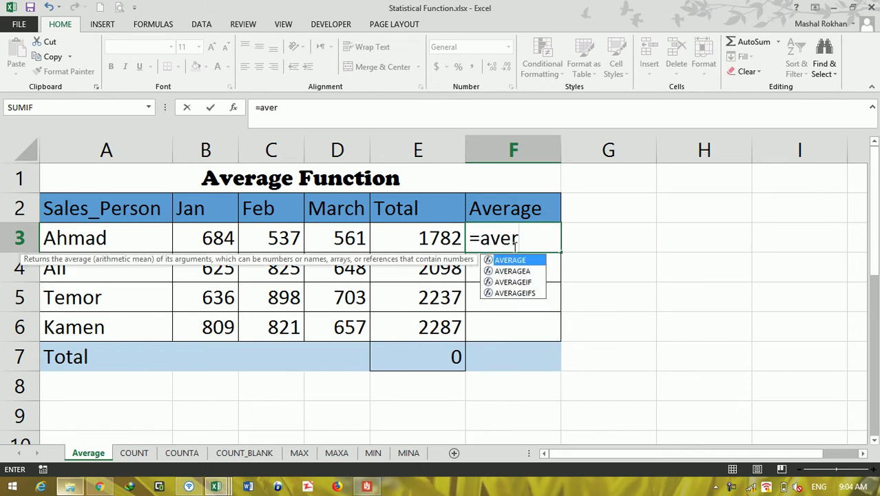
pyautogui.press('Tab')
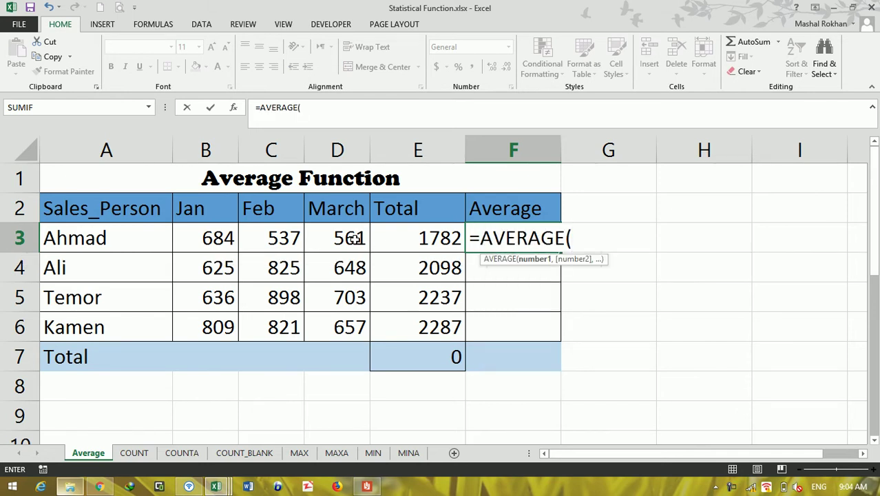
pyautogui.moveTo(214, 238); pyautogui.dragTo(350, 238)
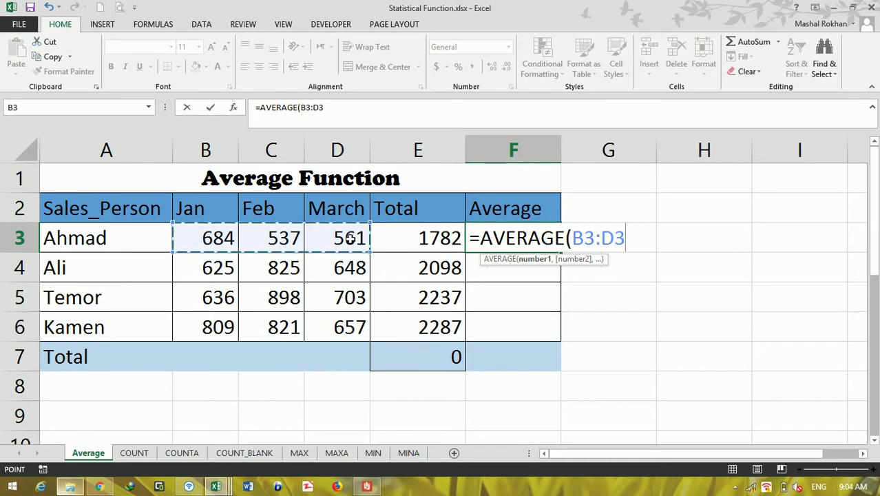
pyautogui.write(')')
pyautogui.press('Return')
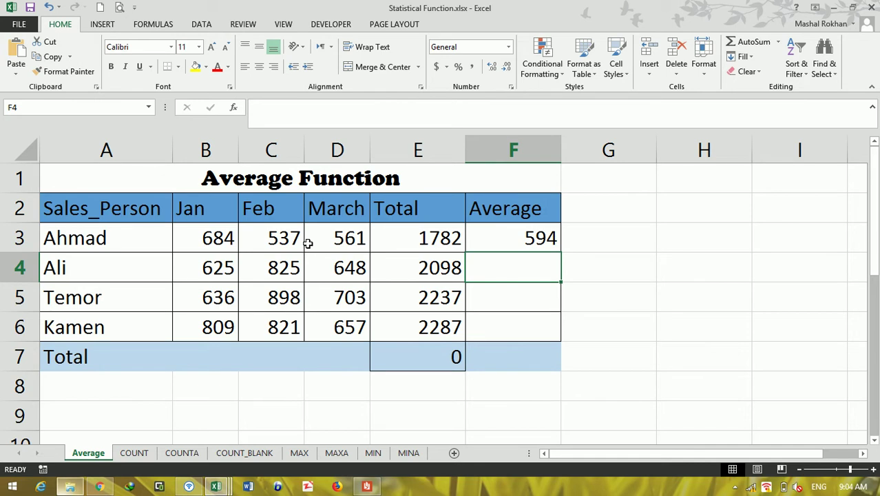
# Fill the average formula from F3 down through F6 for the remaining salespeople
pyautogui.click(544, 245)
pyautogui.moveTo(562, 255); pyautogui.dragTo(562, 343)
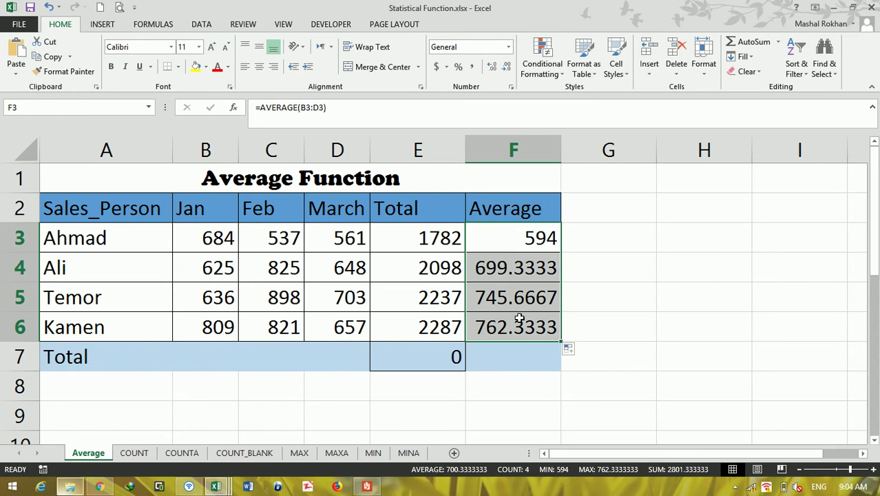
pyautogui.click(487, 330)
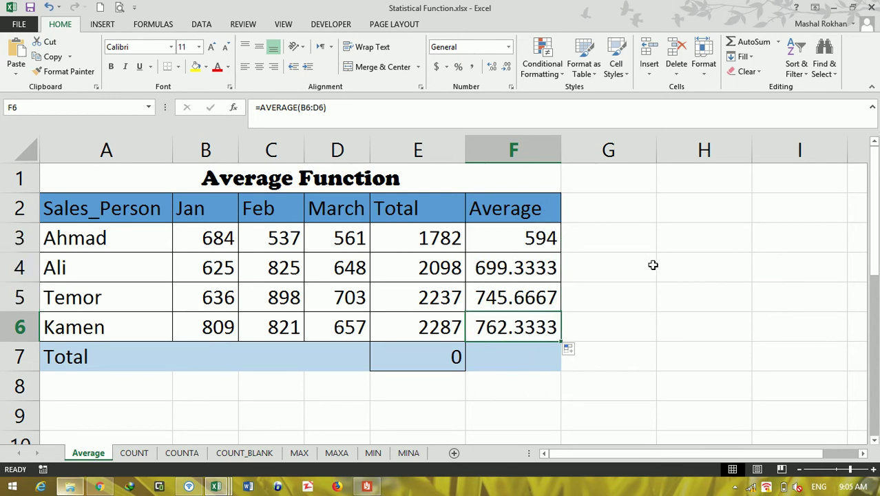
# Enter the formula =ROUND(F4,2) in cell G4 to round the adjacent average to two decimals
pyautogui.click(640, 296)
pyautogui.click(640, 267)
pyautogui.write('=Round')
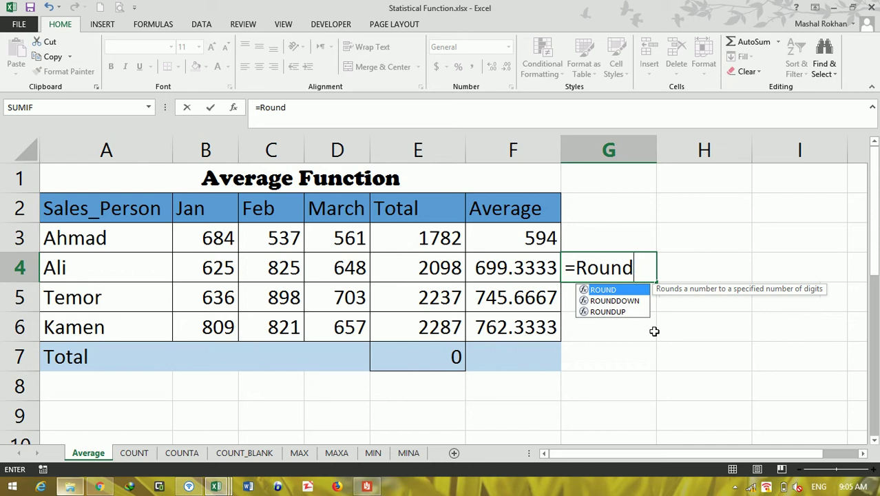
pyautogui.press('Tab')
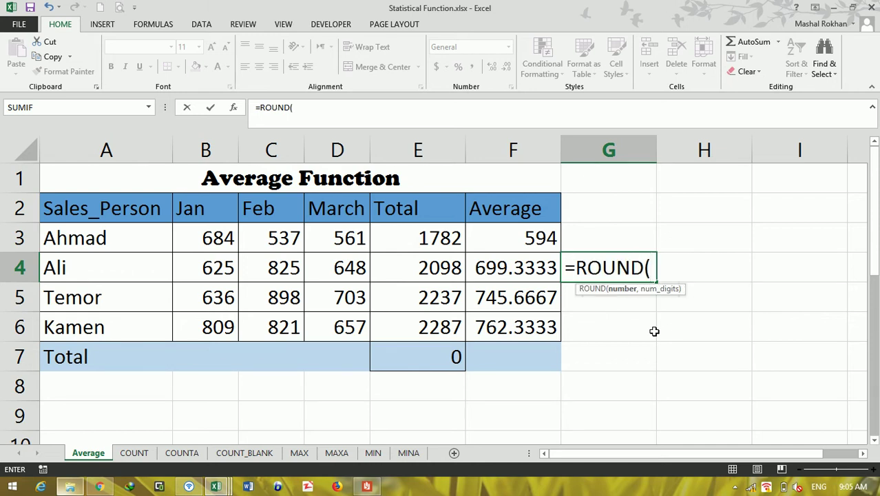
pyautogui.click(528, 273)
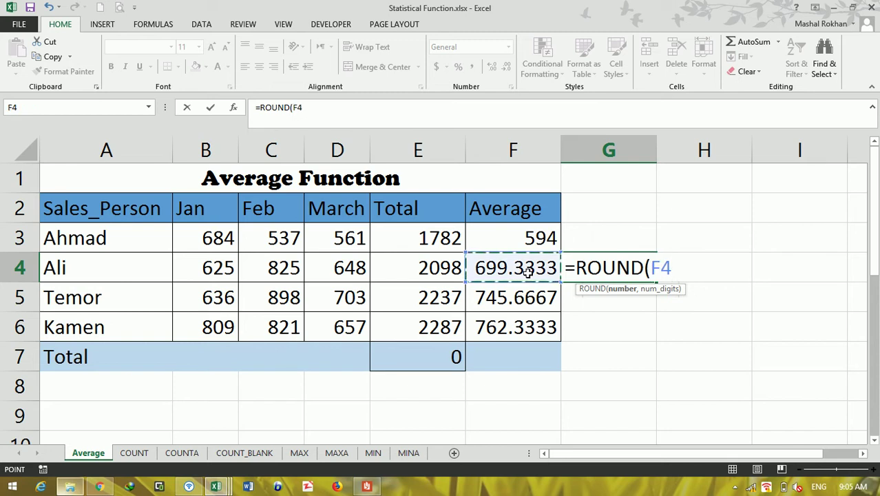
pyautogui.write(',')
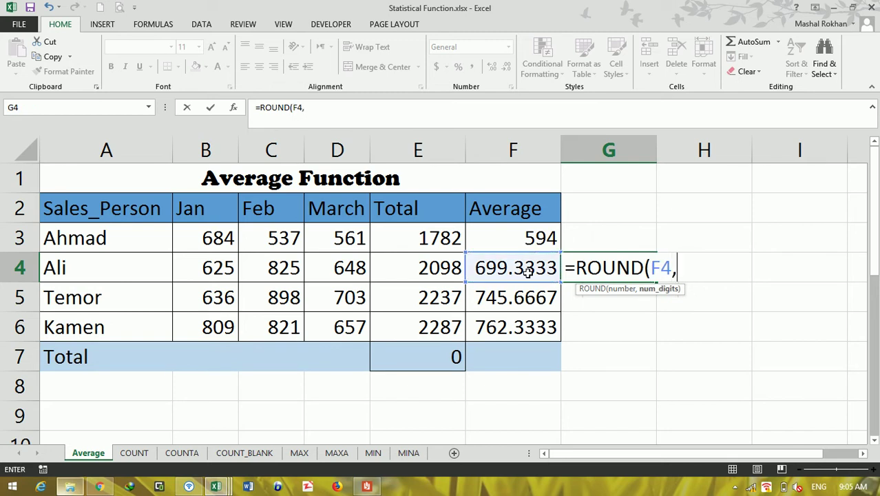
pyautogui.write('2)')
pyautogui.press('Return')
# Fill the ROUND formula from G4 down through G7
pyautogui.click(660, 268)
pyautogui.click(620, 267)
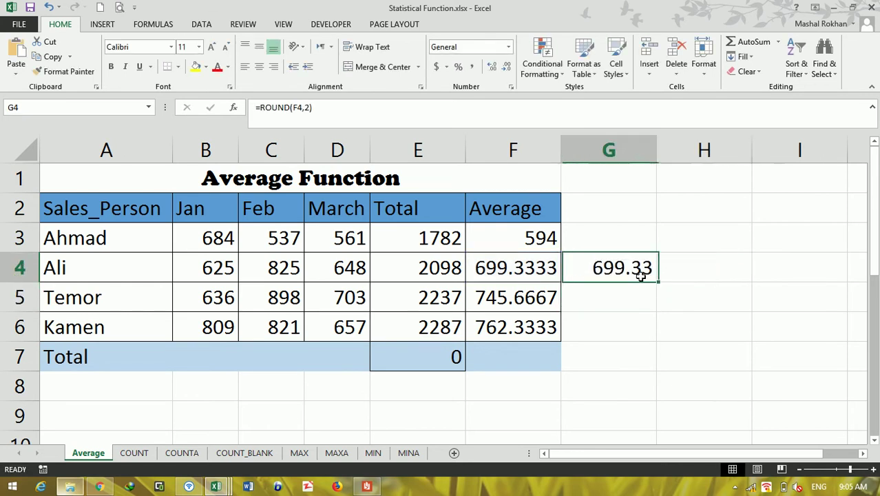
pyautogui.doubleClick(657, 282)
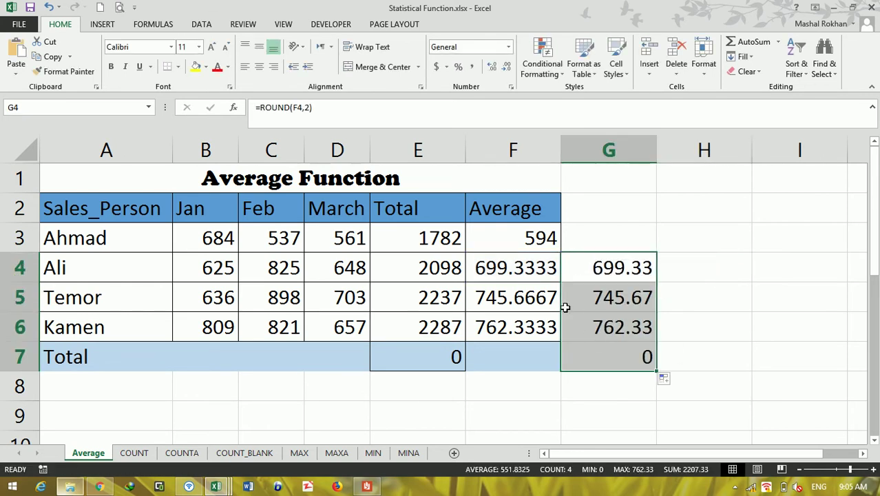
# Format the averages in F4:F6 to display two decimal places
pyautogui.moveTo(544, 276); pyautogui.dragTo(531, 323)
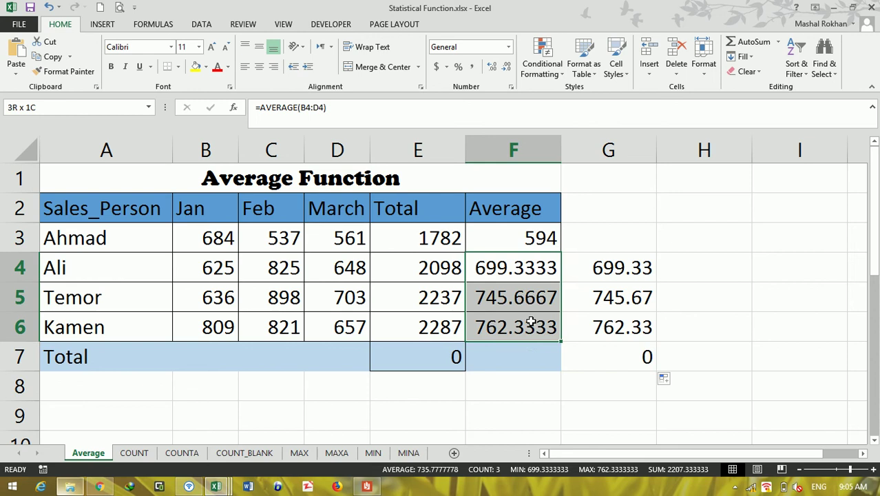
pyautogui.click(507, 69)
pyautogui.click(507, 69)
pyautogui.click(506, 69)
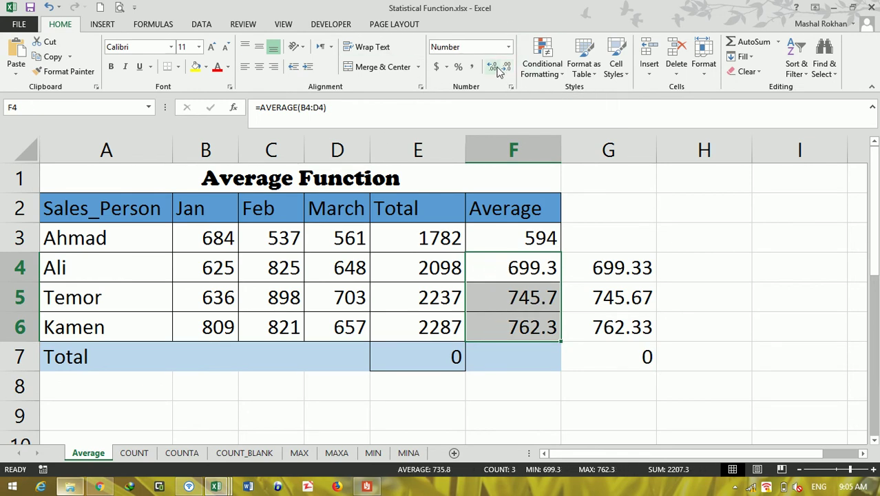
pyautogui.click(493, 67)
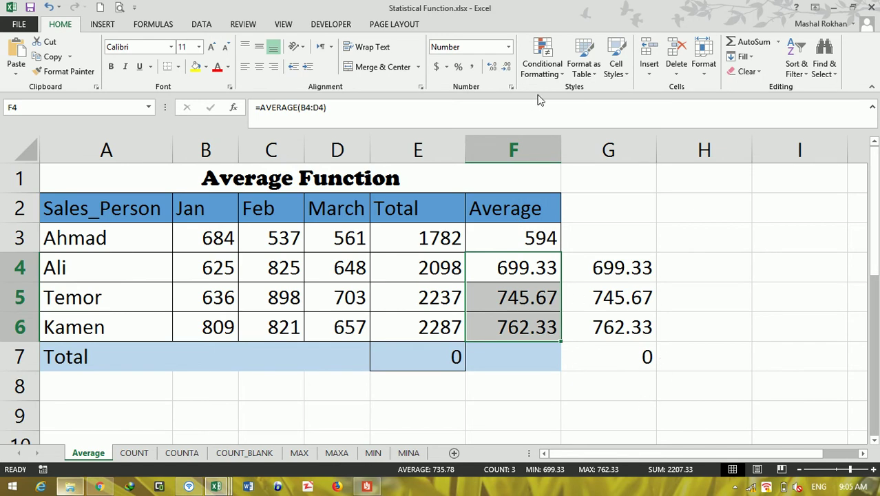
# Try displaying F4:F6 without decimals, and restore the two decimal places
pyautogui.click(508, 69)
pyautogui.click(508, 69)
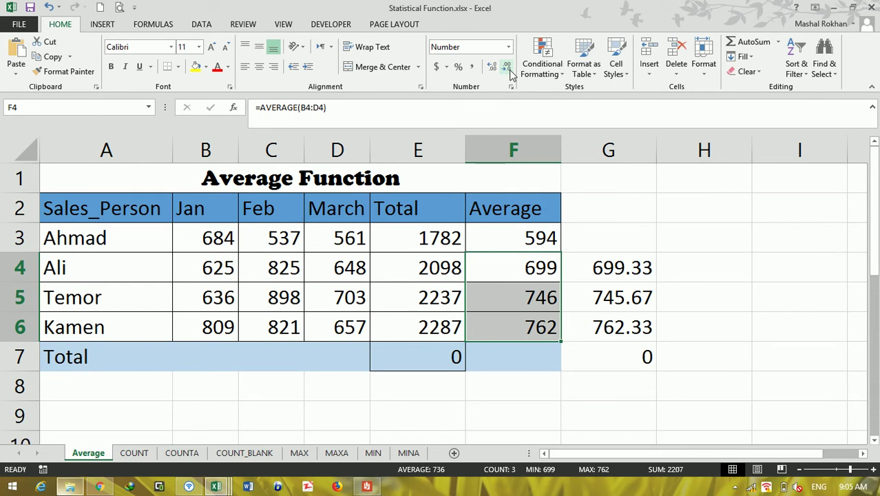
pyautogui.click(492, 67)
pyautogui.click(492, 66)
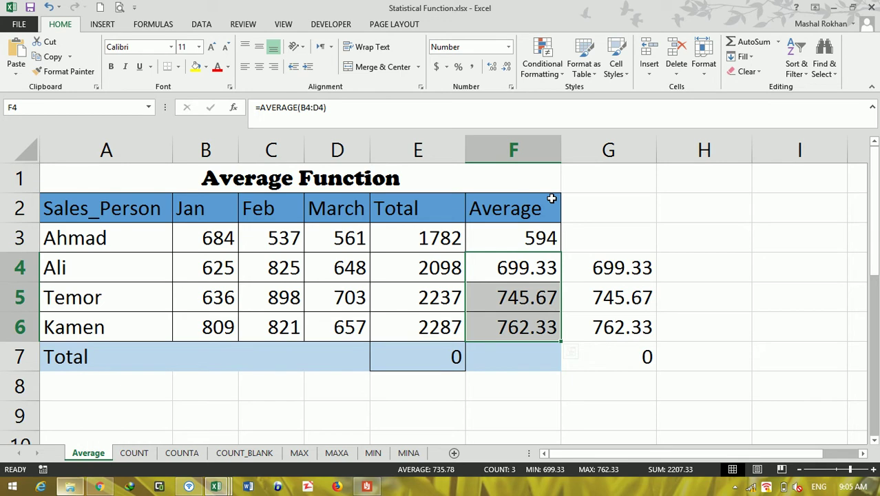
# Clear the rounded values from G4:G7
pyautogui.moveTo(620, 269); pyautogui.dragTo(645, 356)
pyautogui.keyDown('shift'); pyautogui.click(647, 354); pyautogui.keyUp('shift')
pyautogui.press('Delete')
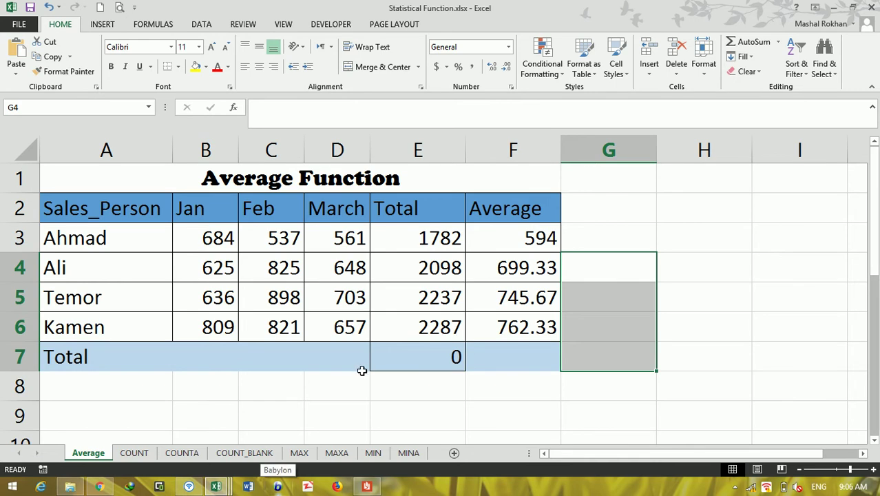
# Enter the formula =AVERAGE(B3:B6) in cell B7 to average the January sales
pyautogui.click(213, 361)
pyautogui.write('=Aver')
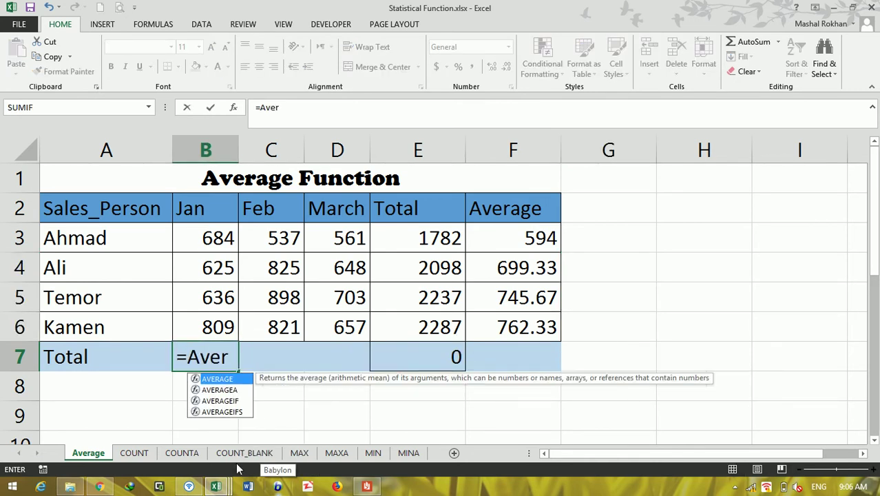
pyautogui.press('Tab')
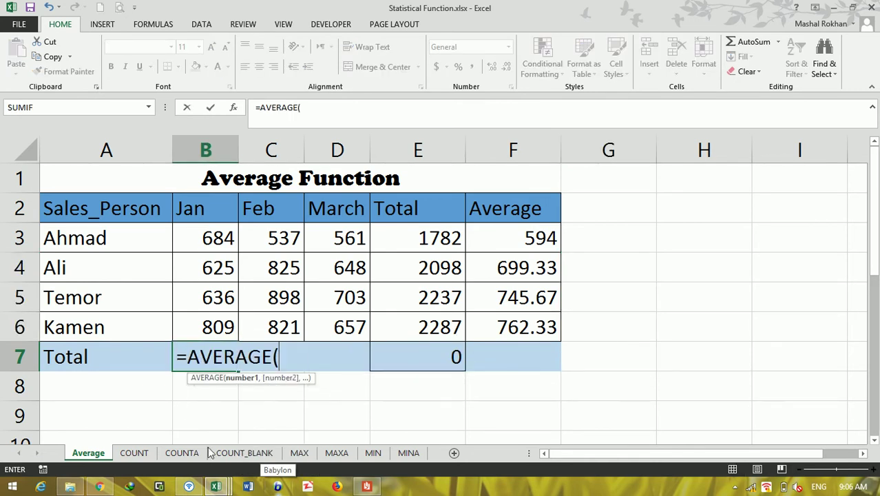
pyautogui.moveTo(204, 235); pyautogui.dragTo(207, 326)
pyautogui.write(')')
pyautogui.press('Return')
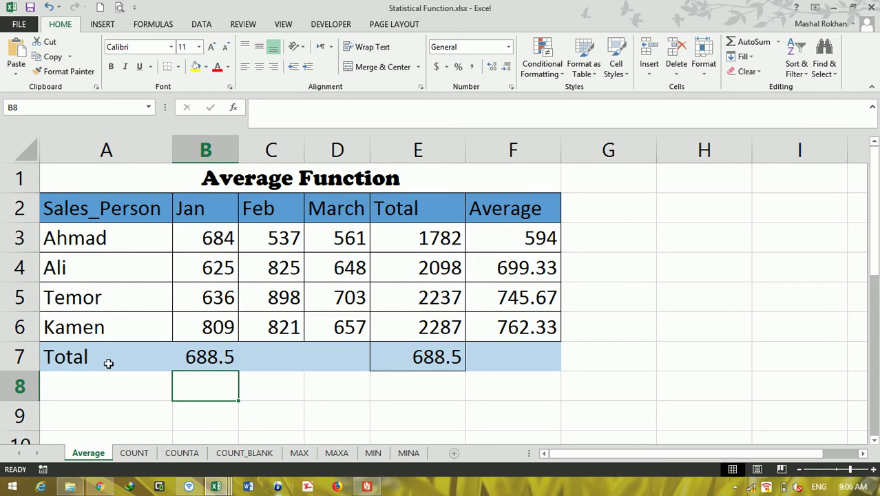
# Fill the average formula from B7 across to D7 and clear the contents of E7
pyautogui.click(226, 362)
pyautogui.moveTo(239, 372); pyautogui.dragTo(372, 367)
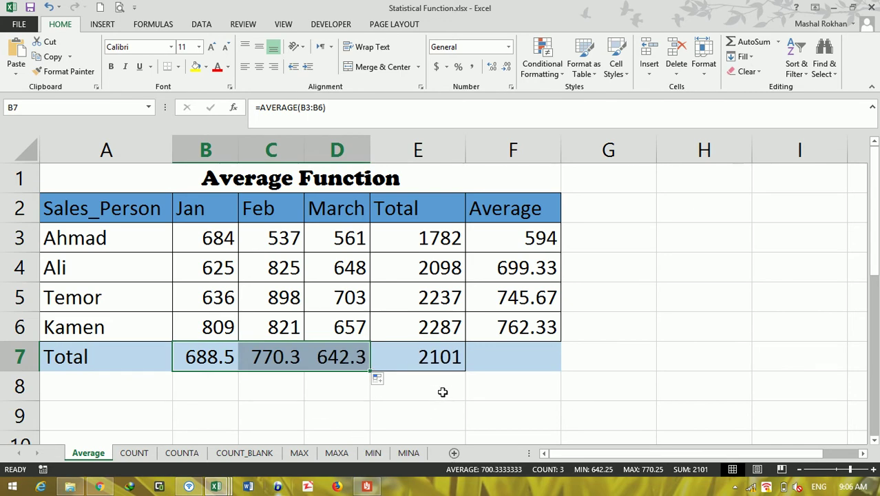
pyautogui.click(434, 356)
pyautogui.press('Delete')
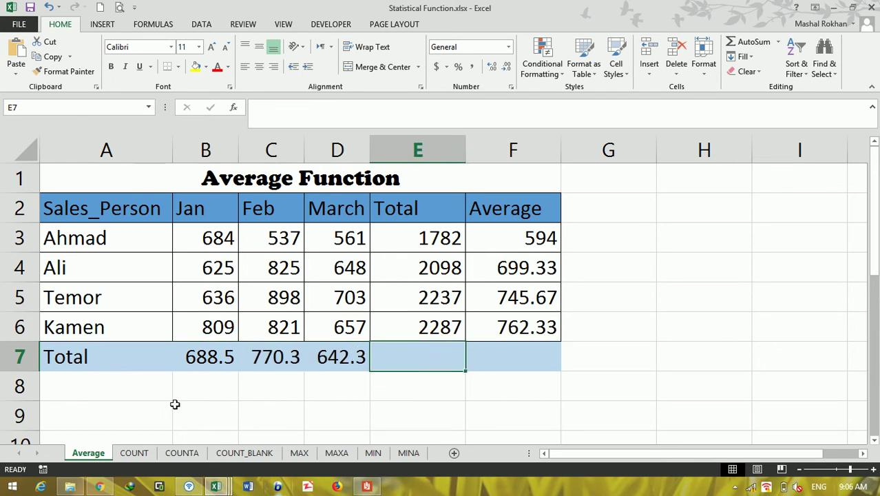
# On the COUNT sheet, enter =COUNT(B18:B21) in merged cell A22 to count the numeric cells
pyautogui.click(134, 455)
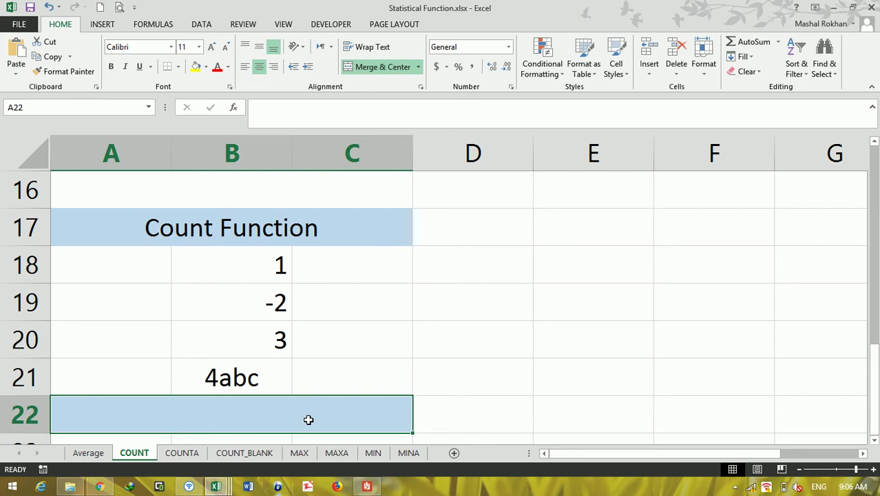
pyautogui.write('=Count')
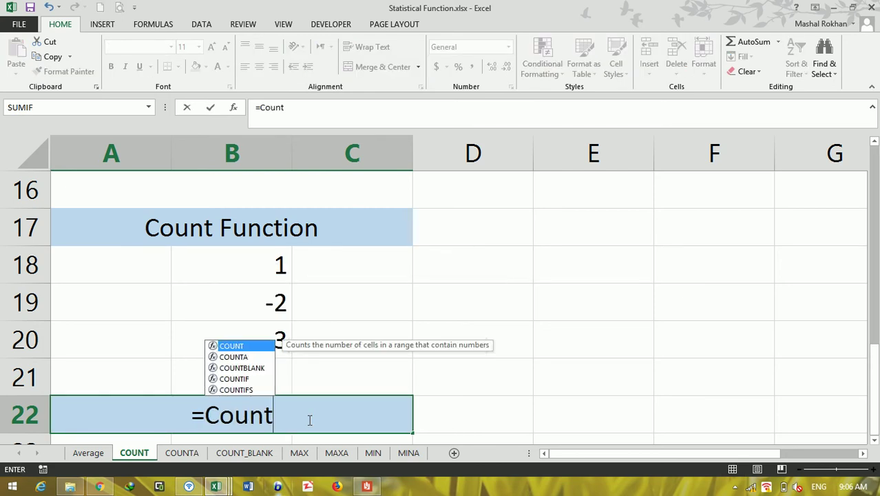
pyautogui.press('Tab')
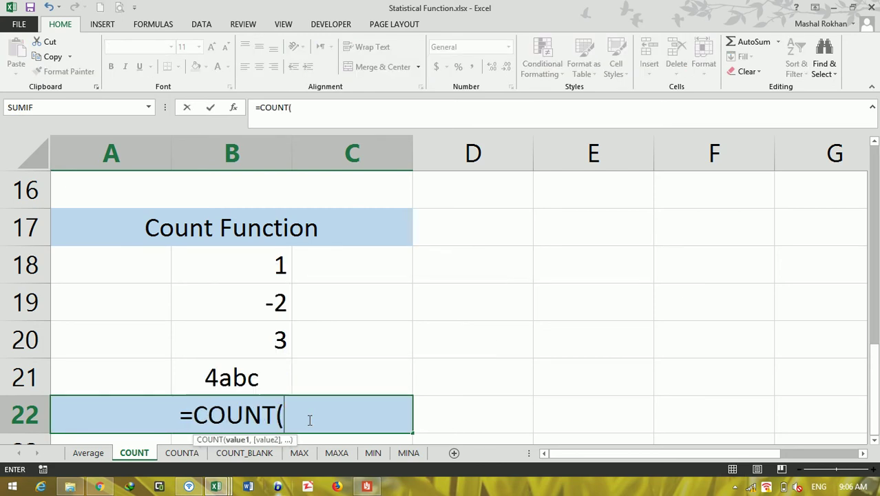
pyautogui.moveTo(280, 264); pyautogui.dragTo(277, 368)
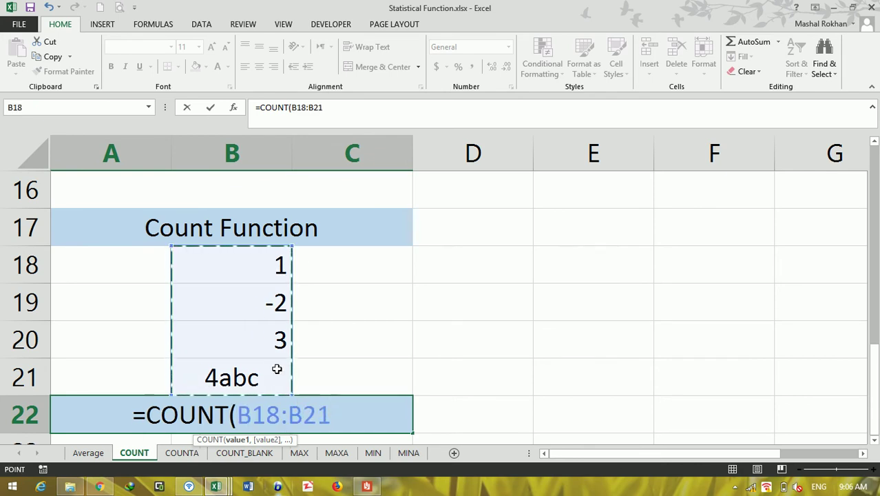
pyautogui.write(')')
pyautogui.press('Return')
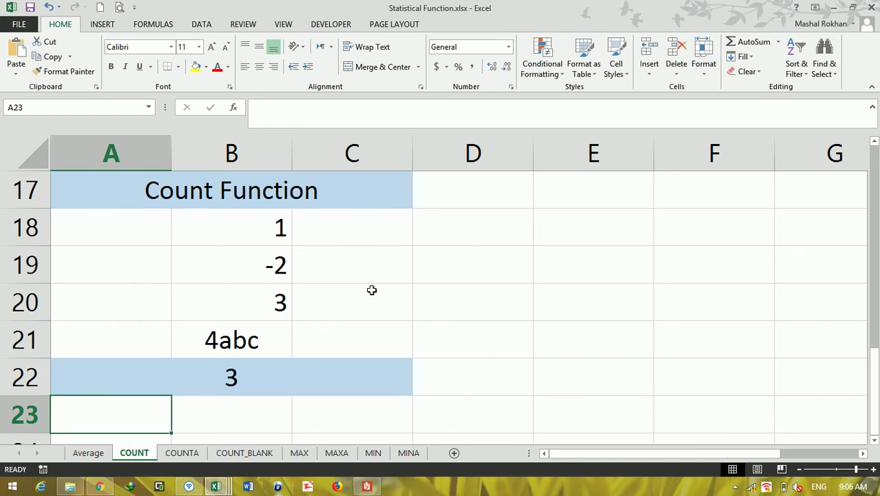
pyautogui.click(251, 365)
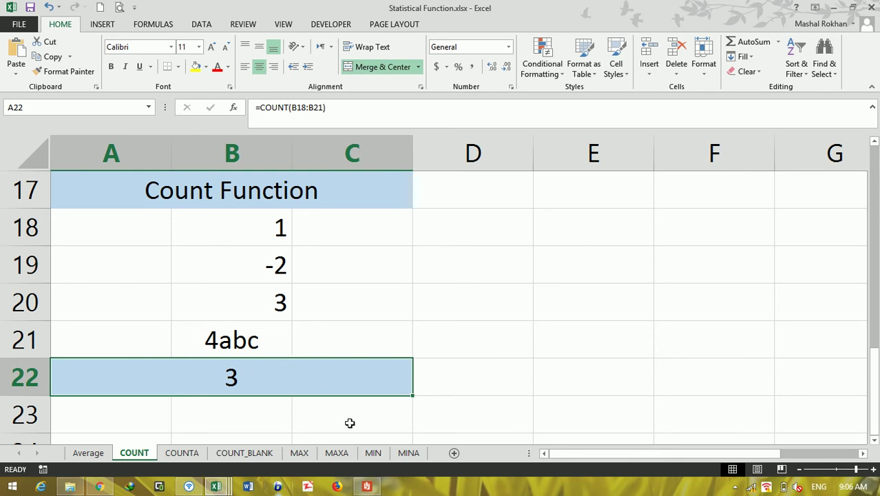
# On the COUNTA sheet, unmerge the total cells A23:B23 and widen column A
pyautogui.click(182, 452)
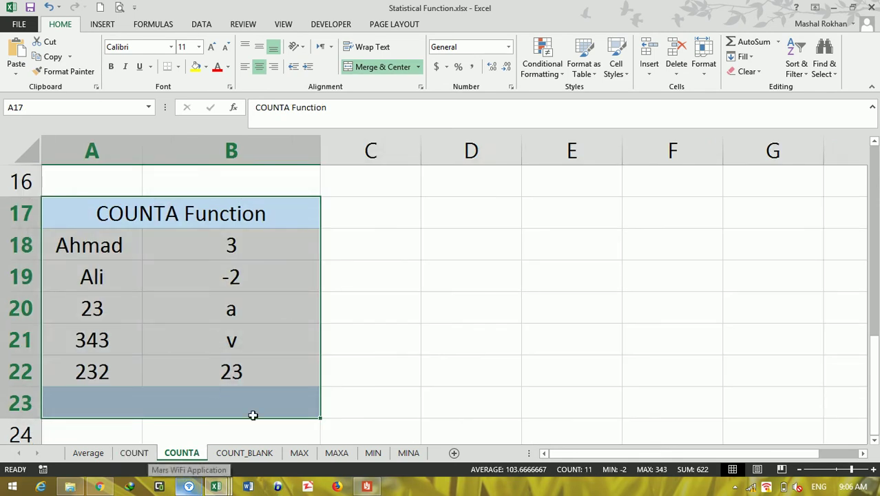
pyautogui.click(112, 408)
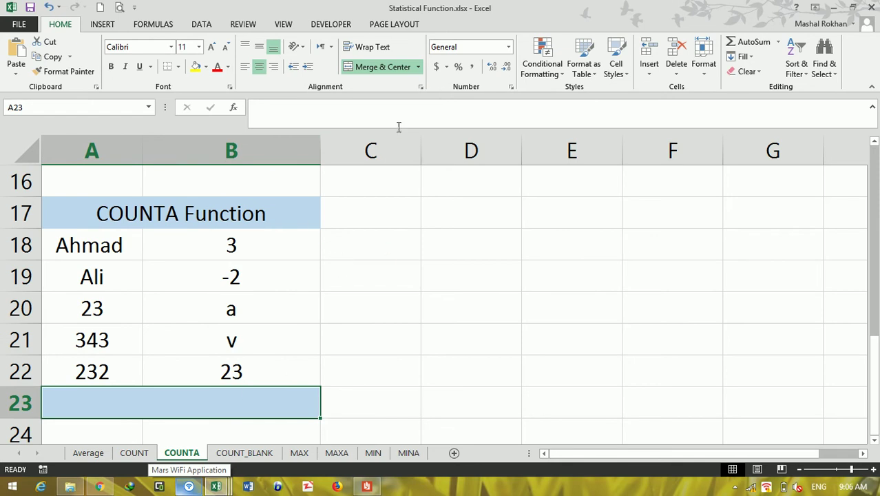
pyautogui.click(388, 63)
pyautogui.moveTo(142, 150); pyautogui.dragTo(215, 159)
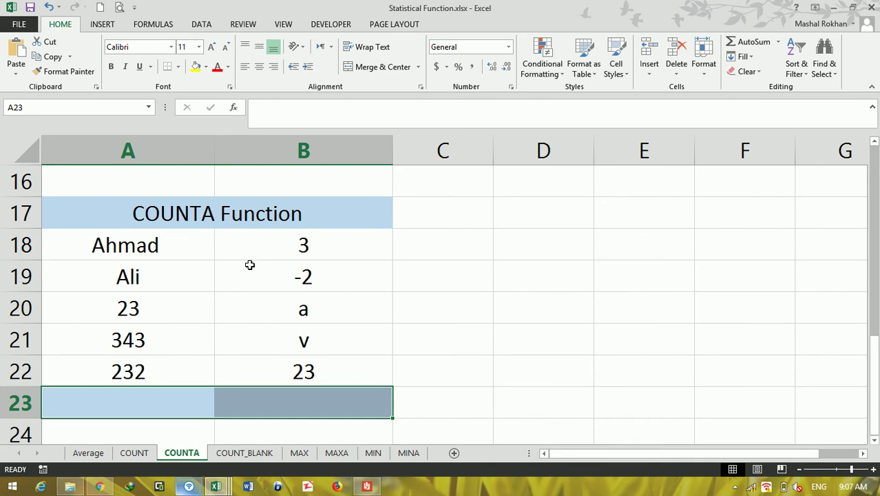
# Enter =COUNTA(A18:A22) in cell A23 to count the non-empty cells and fill the formula across to B23
pyautogui.click(149, 406)
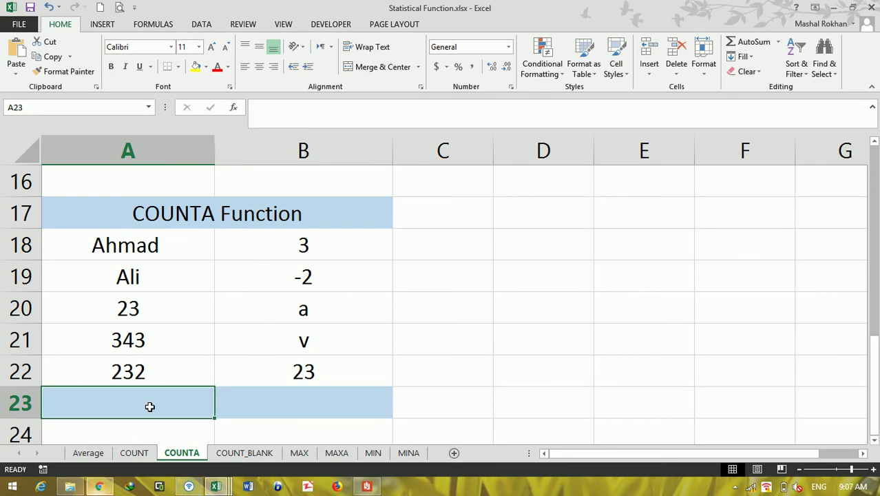
pyautogui.write('=counta')
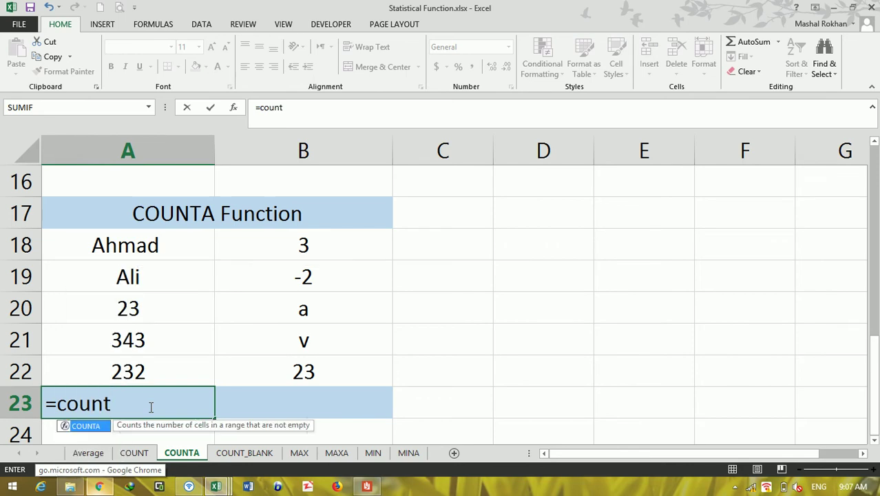
pyautogui.press('Tab')
pyautogui.moveTo(158, 243); pyautogui.dragTo(165, 371)
pyautogui.write(')')
pyautogui.press('Return')
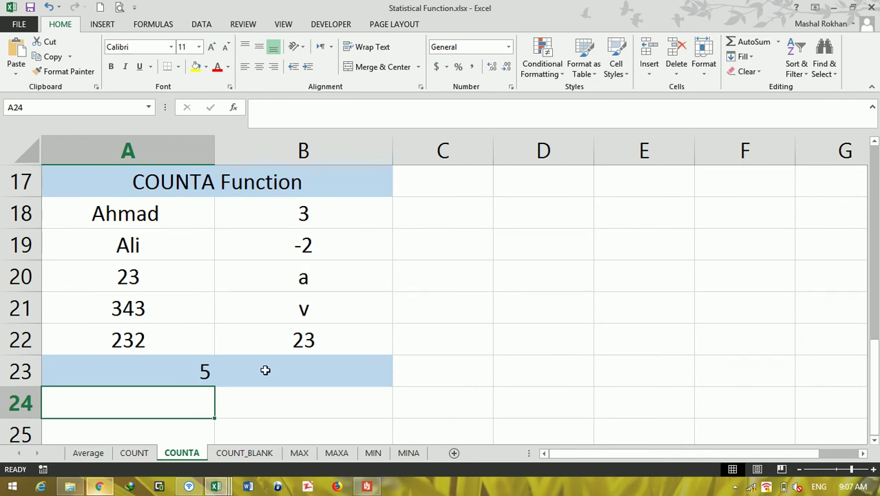
pyautogui.click(209, 373)
pyautogui.moveTo(212, 385); pyautogui.dragTo(328, 391)
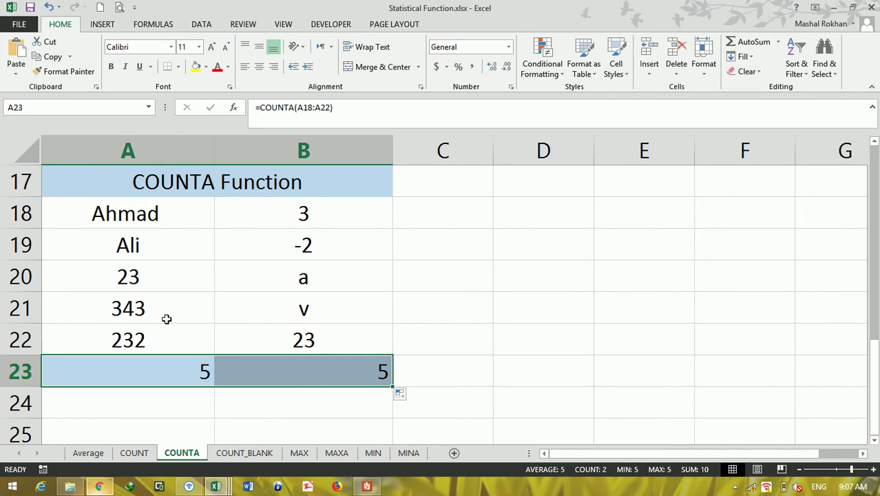
# On the COUNT_BLANK sheet, enter =COUNTBLANK(A2:A6) in merged cell A7 to count the empty cells
pyautogui.click(249, 458)
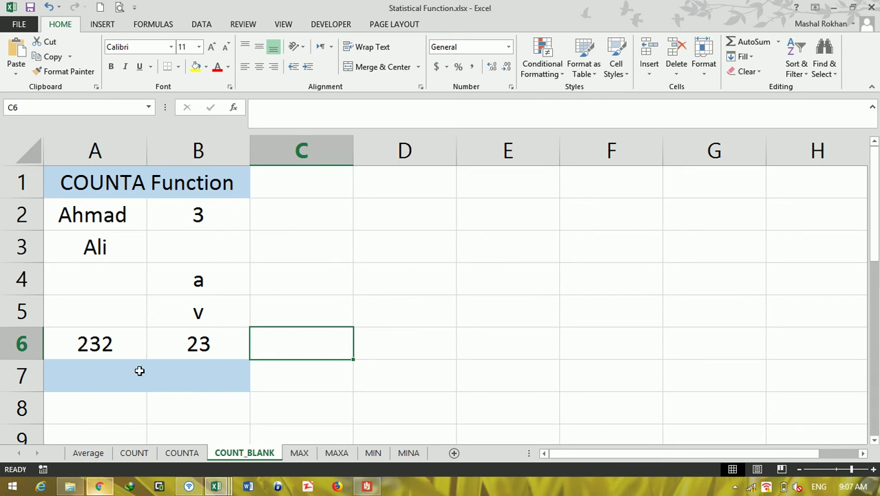
pyautogui.click(136, 456)
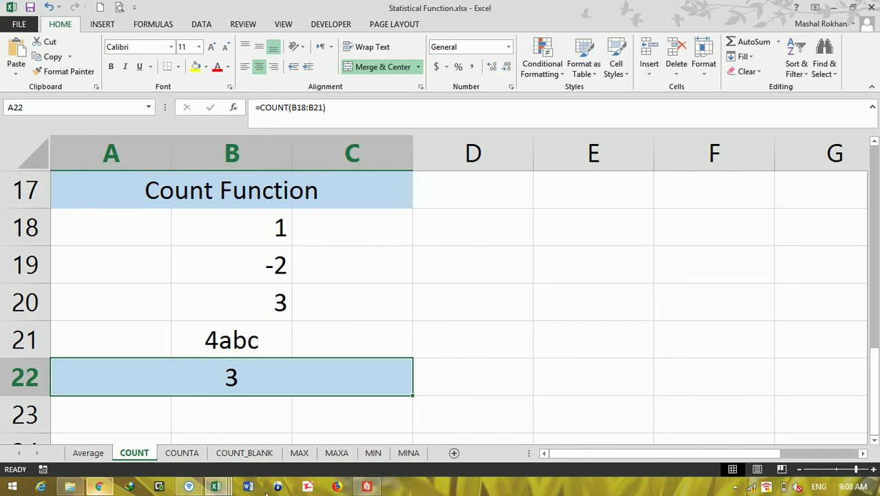
pyautogui.click(257, 455)
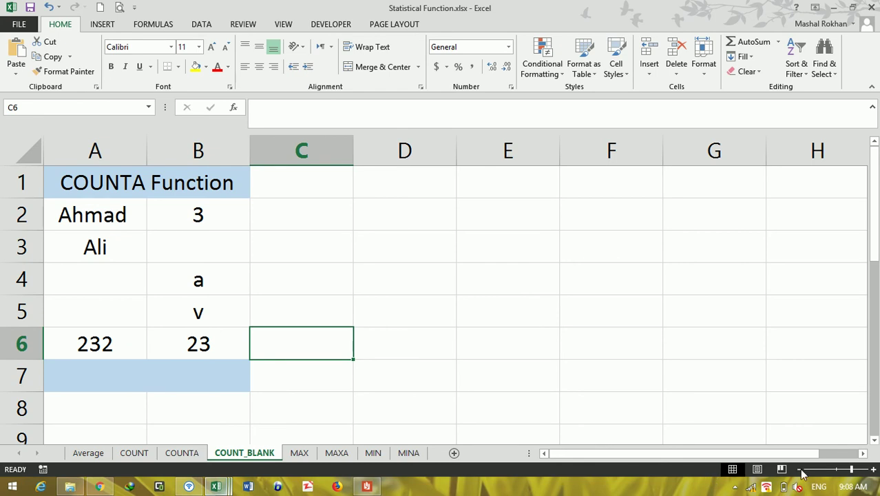
pyautogui.click(87, 382)
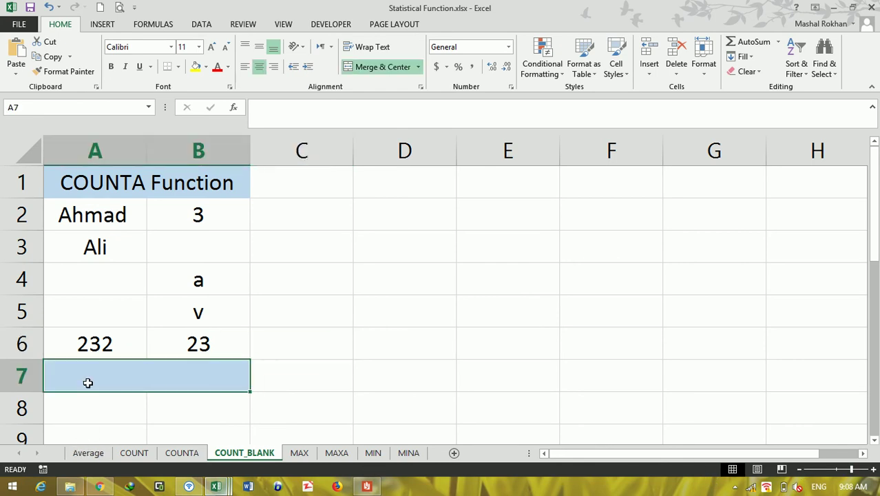
pyautogui.write('=Countbl')
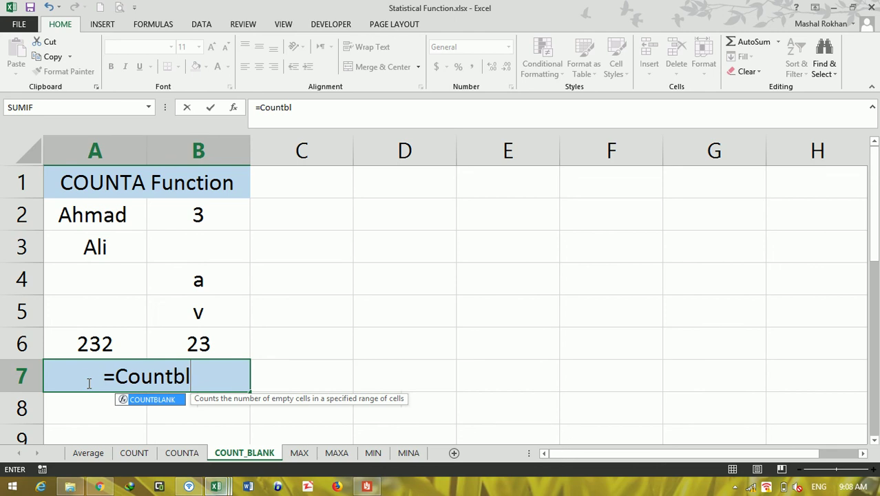
pyautogui.press('BackSpace')
pyautogui.press('Tab')
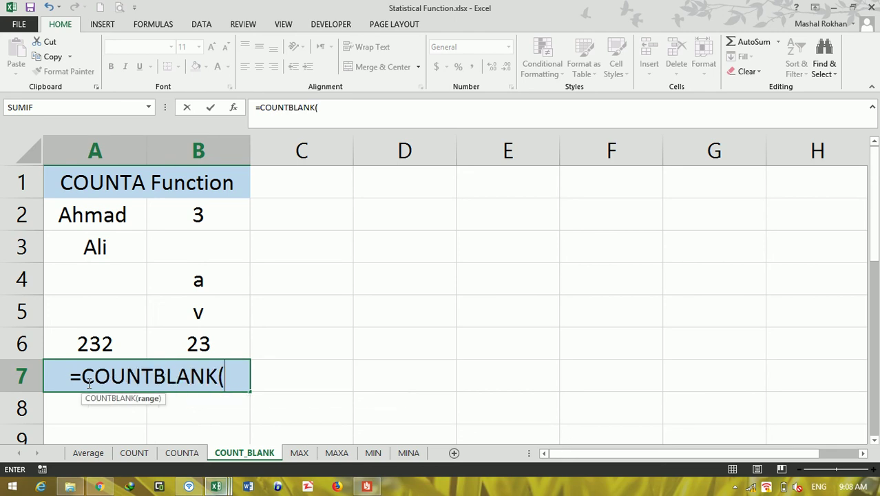
pyautogui.moveTo(116, 202); pyautogui.dragTo(109, 348)
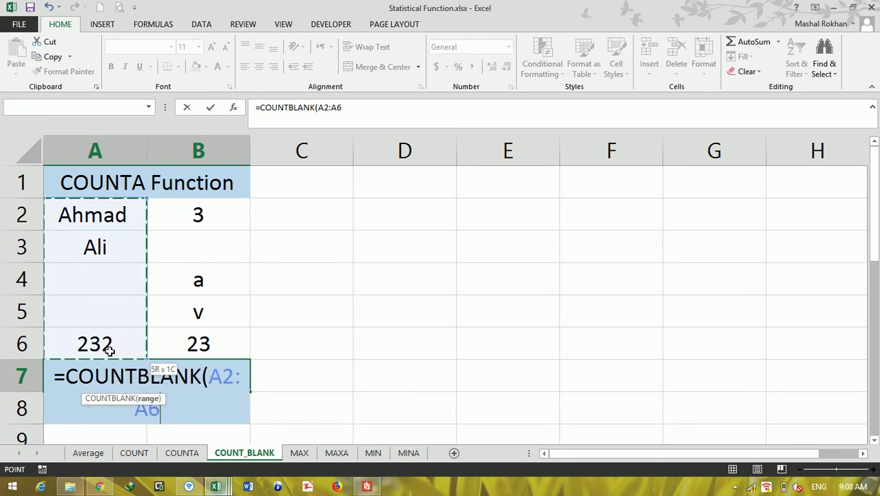
pyautogui.write(')')
pyautogui.press('Return')
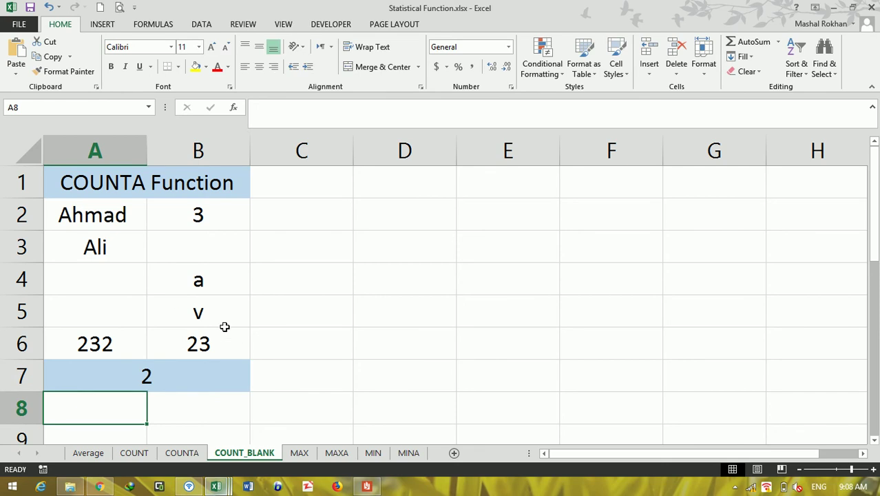
# Unmerge A7:B7 and enter =COUNTBLANK(B2:B6) in cell B7 to count column B's empty cells
pyautogui.click(205, 375)
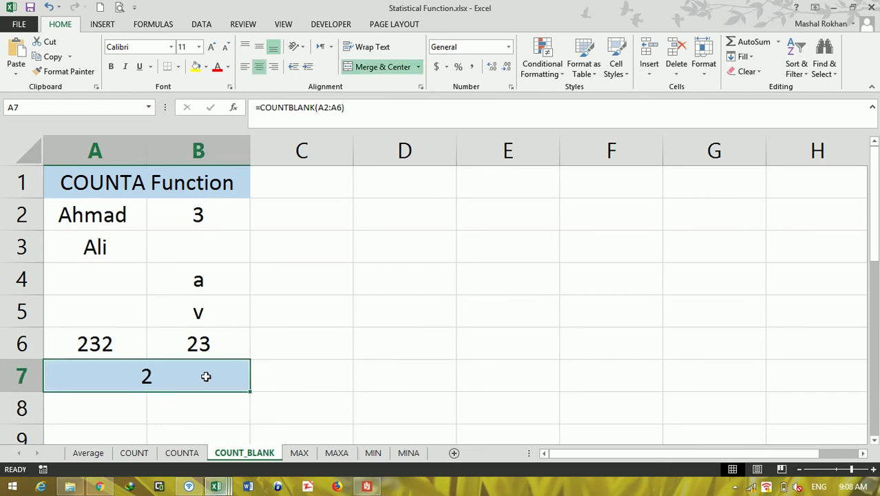
pyautogui.click(397, 69)
pyautogui.click(210, 379)
pyautogui.write('=Count')
pyautogui.press('Down')
pyautogui.press('Down')
pyautogui.press('Tab')
pyautogui.moveTo(197, 215); pyautogui.dragTo(198, 344)
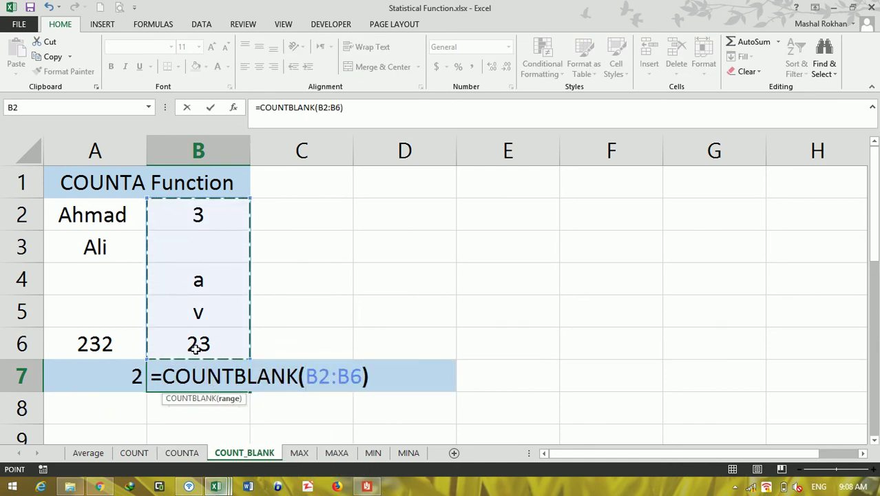
pyautogui.press('Return')
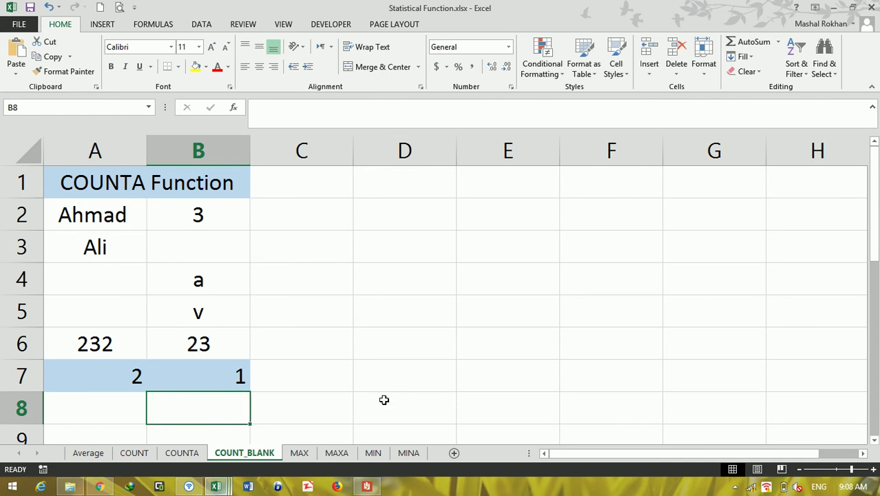
# On the MAX sheet, enter =MAX(B2:D2) in cell E2 and fill the formula down to E5
pyautogui.click(299, 453)
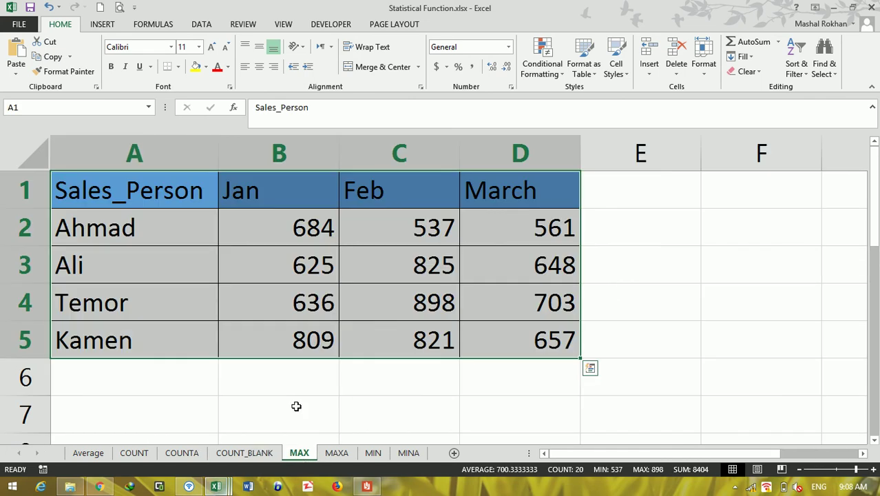
pyautogui.click(609, 302)
pyautogui.click(624, 222)
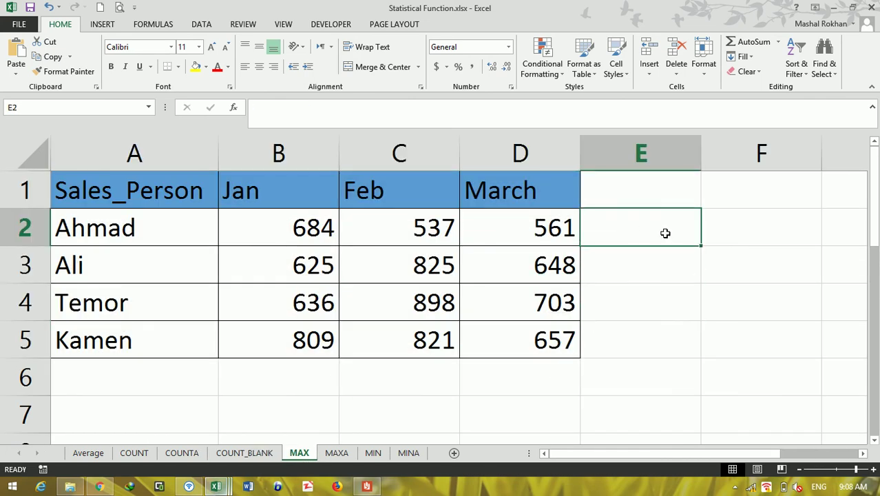
pyautogui.write('=')
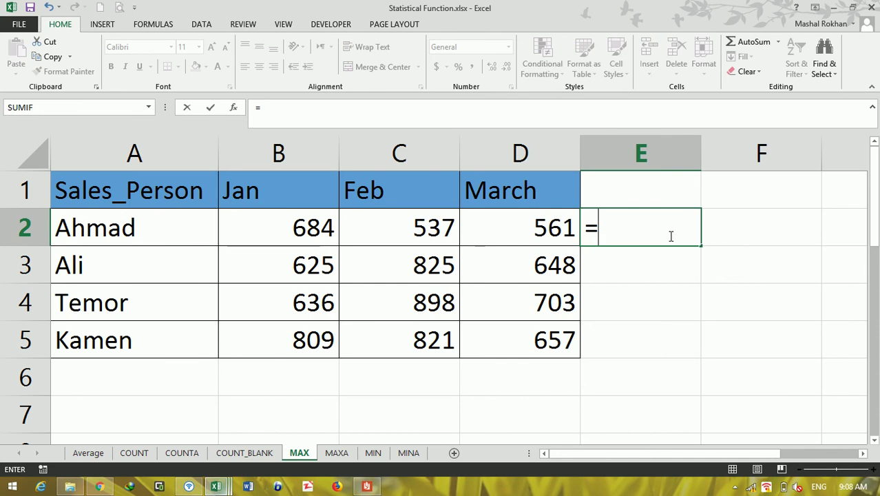
pyautogui.write('Max')
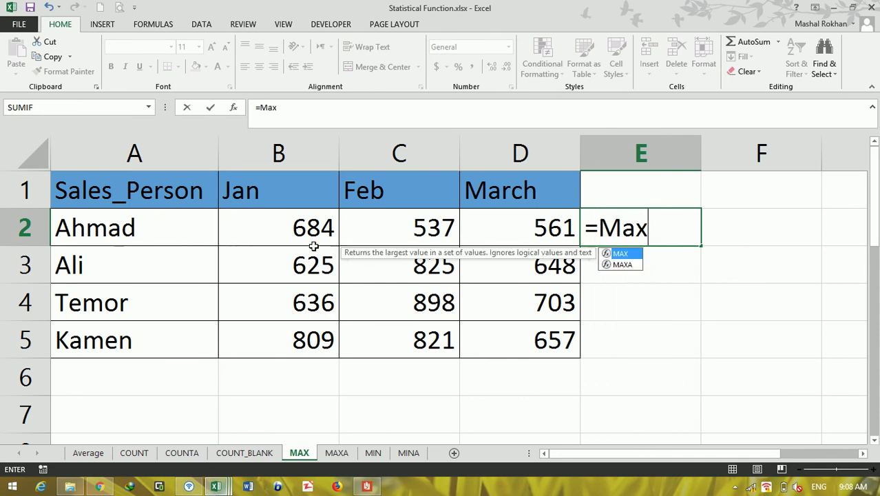
pyautogui.press('Tab')
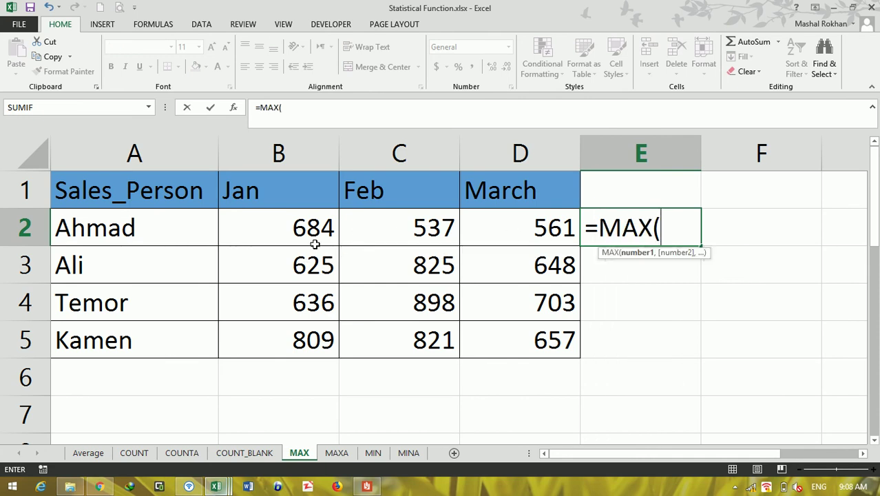
pyautogui.moveTo(312, 227); pyautogui.dragTo(518, 228)
pyautogui.write(')')
pyautogui.press('Return')
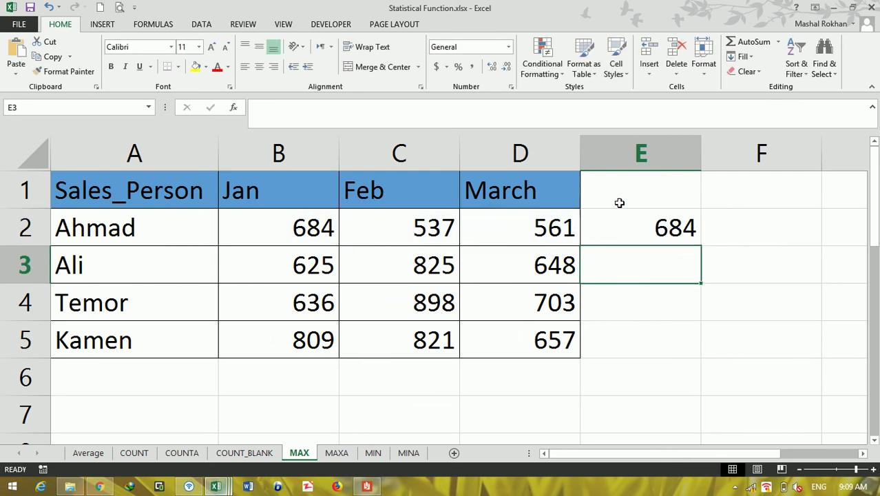
pyautogui.click(697, 229)
pyautogui.moveTo(701, 245); pyautogui.dragTo(700, 348)
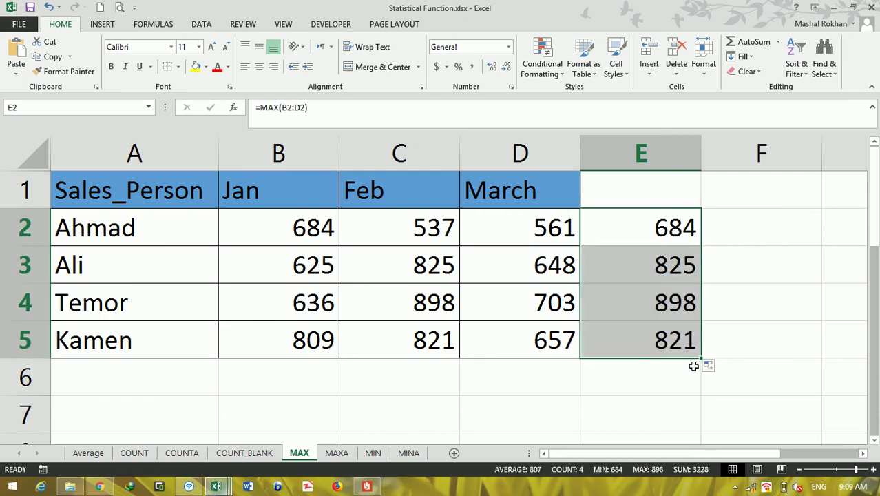
# On the MAXA sheet, enter =MAXA(B2:B5) in merged cell D4 to find the largest value
pyautogui.click(336, 452)
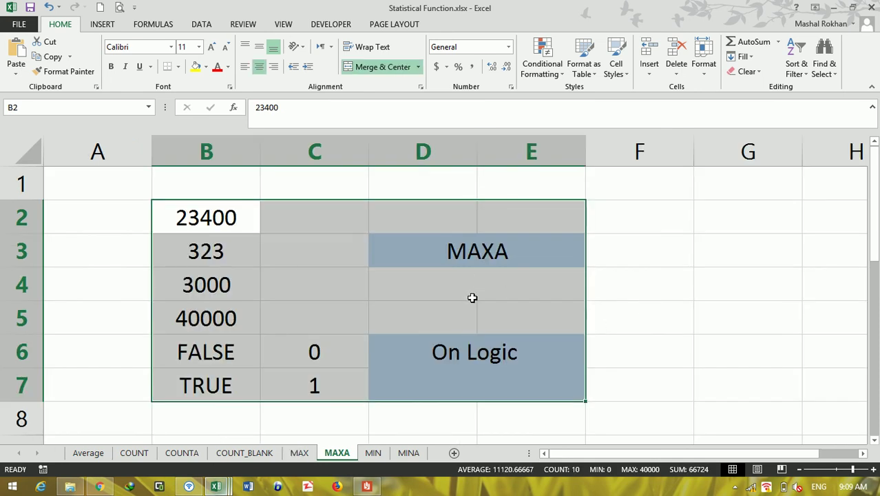
pyautogui.click(504, 298)
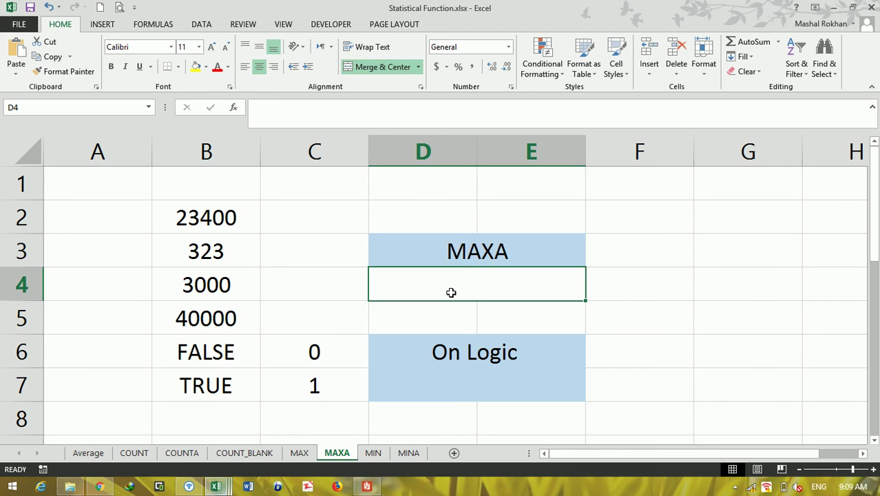
pyautogui.write('=maxa')
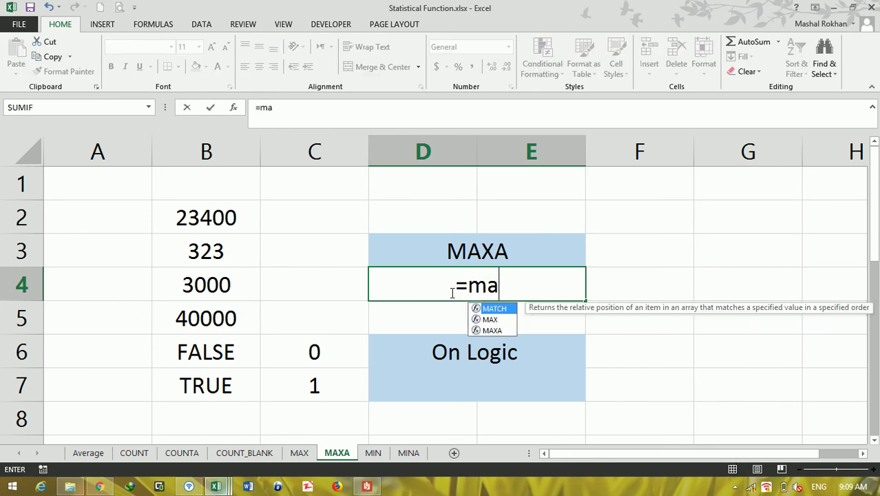
pyautogui.press('Tab')
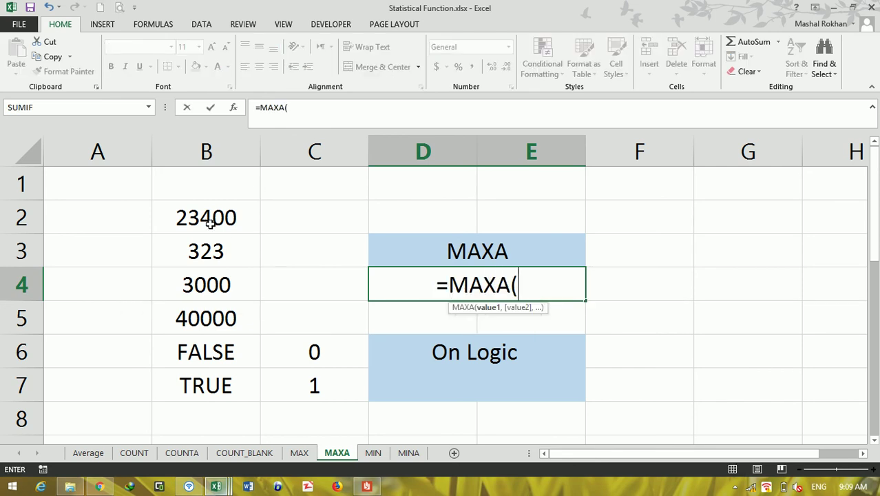
pyautogui.moveTo(210, 221); pyautogui.dragTo(214, 311)
pyautogui.write(')')
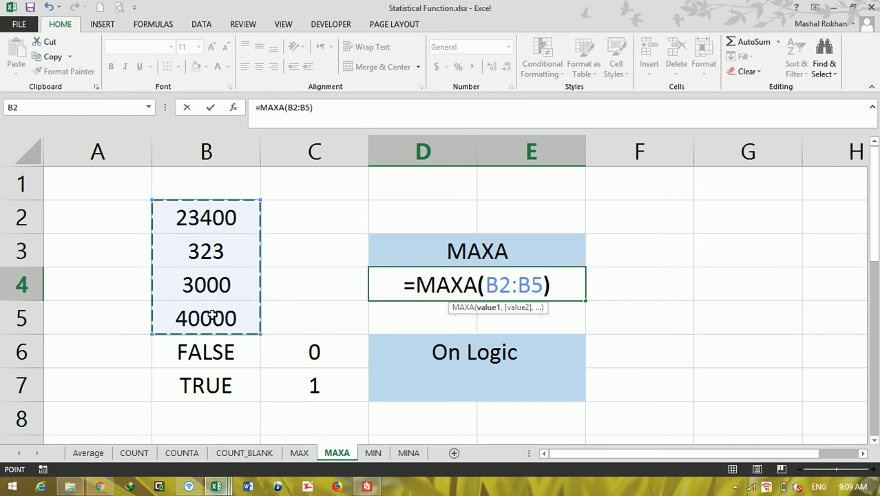
pyautogui.press('Return')
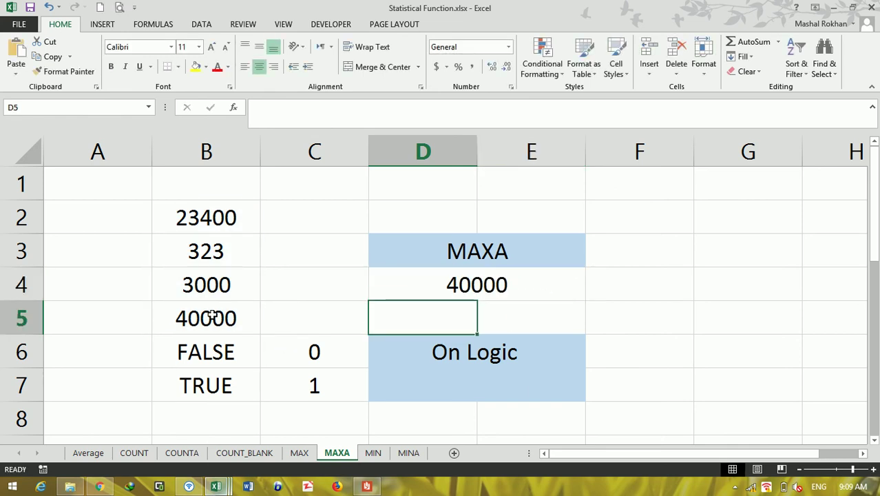
# Clear the numeric values beside FALSE and TRUE in cells C6:C7
pyautogui.click(213, 316)
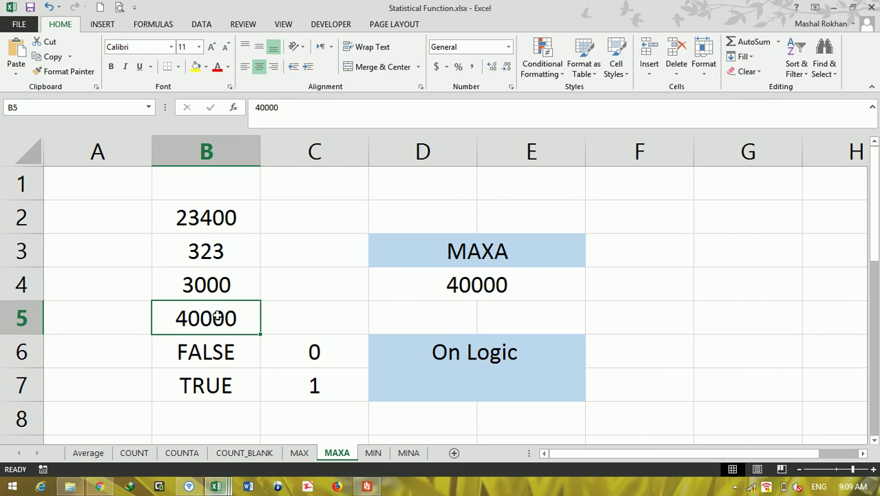
pyautogui.moveTo(290, 350); pyautogui.dragTo(301, 393)
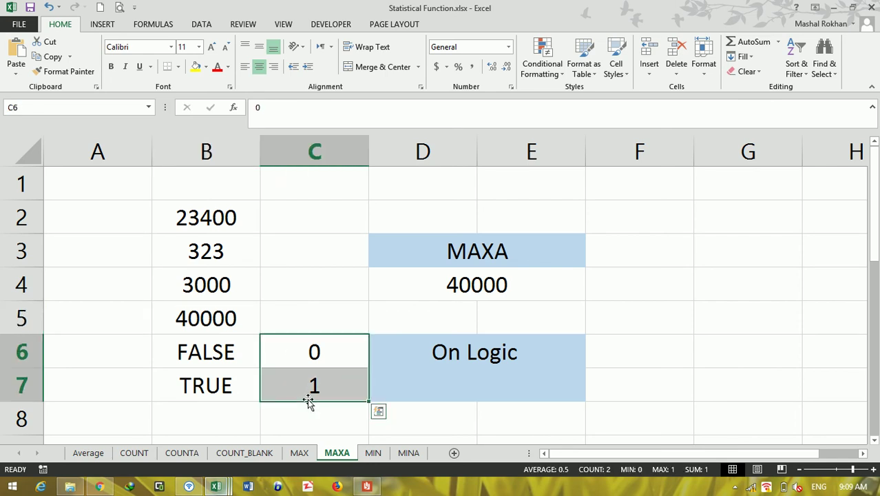
pyautogui.moveTo(204, 365); pyautogui.dragTo(333, 385)
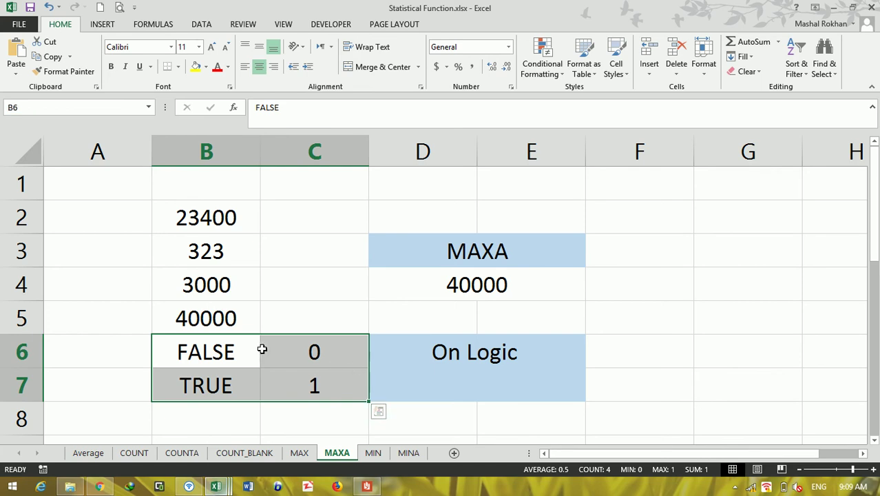
pyautogui.click(285, 352)
pyautogui.moveTo(286, 352); pyautogui.dragTo(299, 395)
pyautogui.press('Delete')
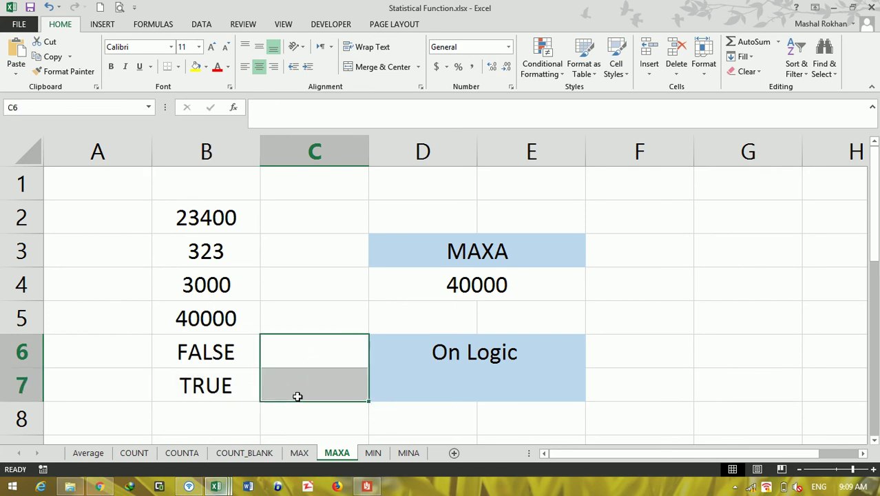
# Label cell C6 as Max and enter =MAX(B6:B7) in C7 to evaluate the FALSE and TRUE values
pyautogui.click(306, 350)
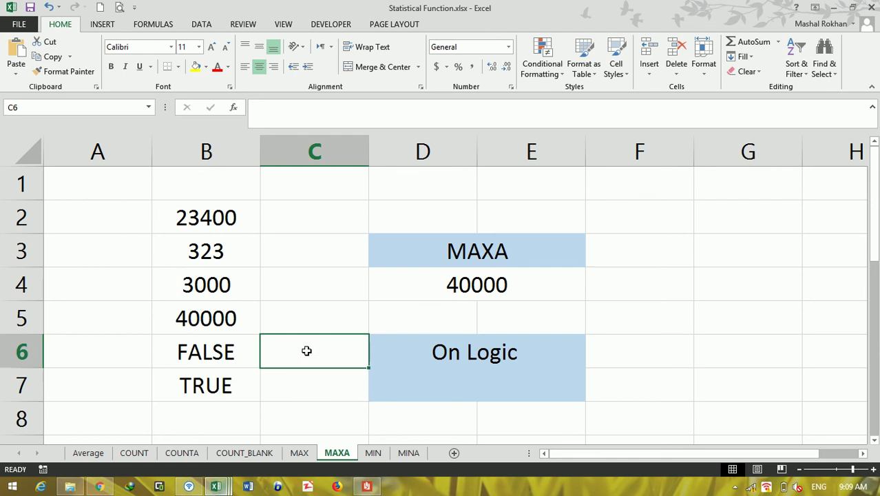
pyautogui.write('Max')
pyautogui.hotkey('ctrl', 'Return')
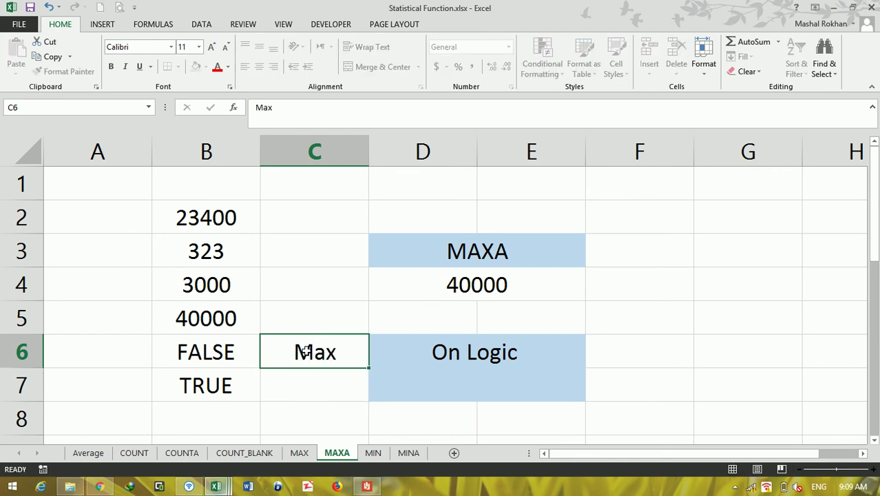
pyautogui.press('Right')
pyautogui.press('Left')
pyautogui.press('Down')
pyautogui.write('=')
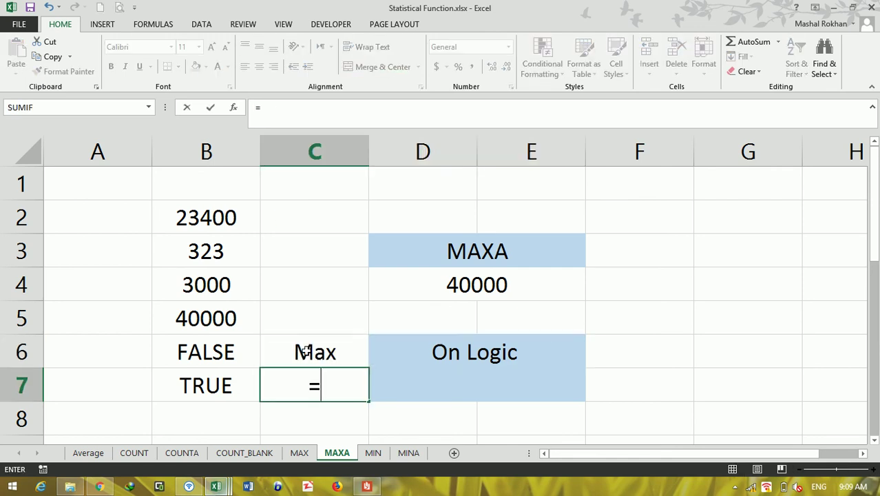
pyautogui.write('Max')
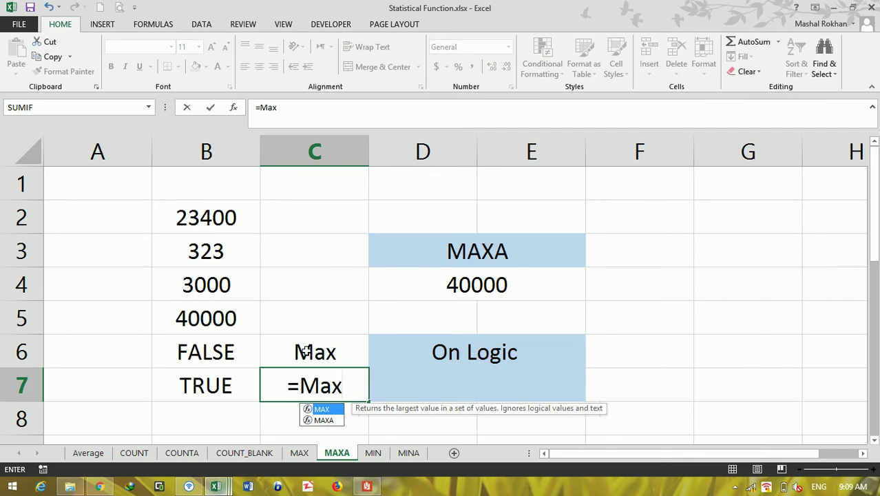
pyautogui.write('(')
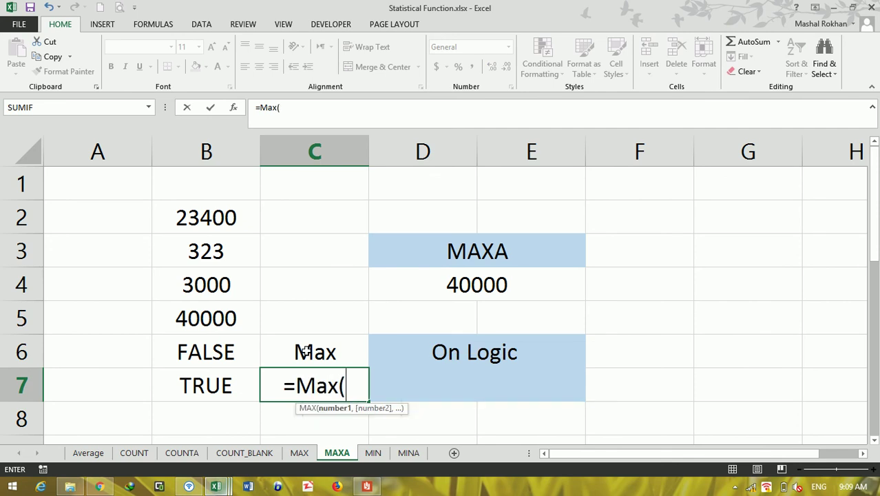
pyautogui.moveTo(181, 350); pyautogui.dragTo(190, 376)
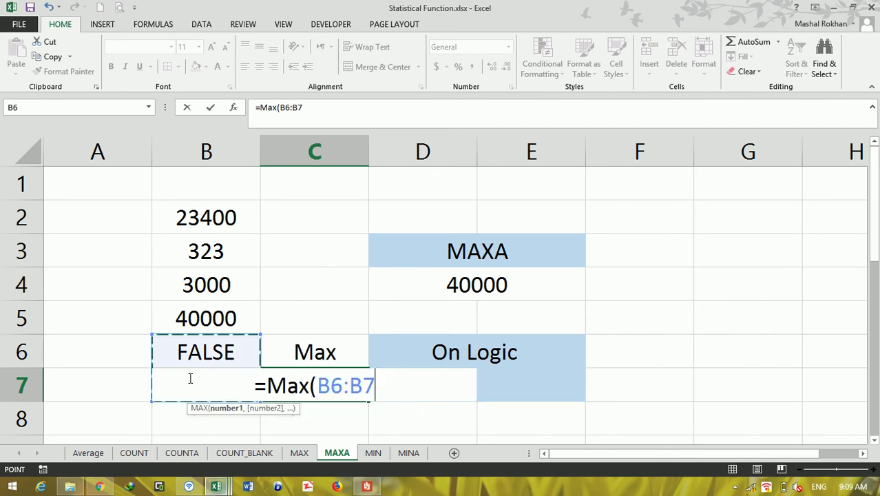
pyautogui.write(')')
pyautogui.press('Return')
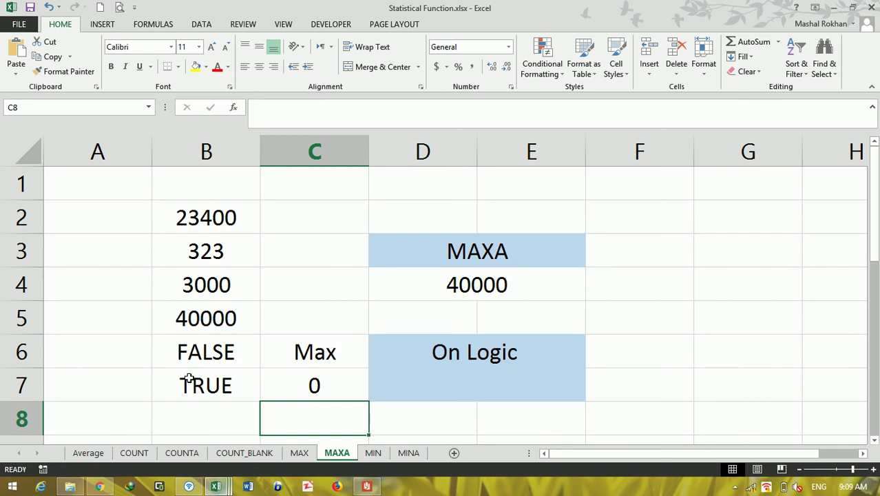
# Clear the Max label and its formula from cells C6:C7
pyautogui.press('Up')
pyautogui.hotkey('shift', 'Up')
pyautogui.press('Delete')
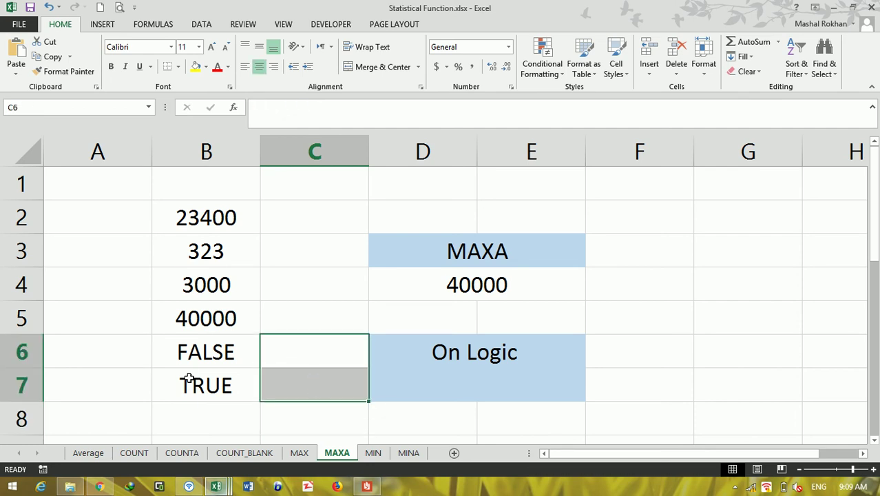
# Replace the On Logic heading in merged cell D6 with Maxa
pyautogui.click(441, 371)
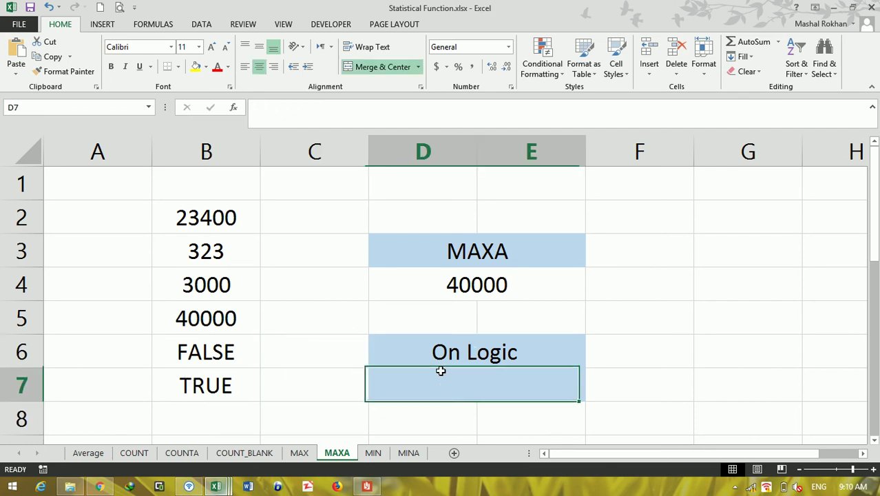
pyautogui.click(472, 353)
pyautogui.write('Maxa')
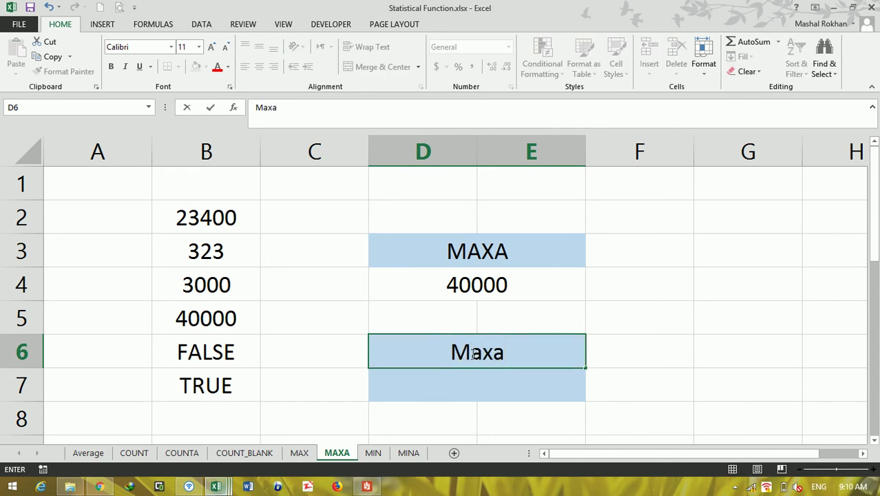
pyautogui.press('Return')
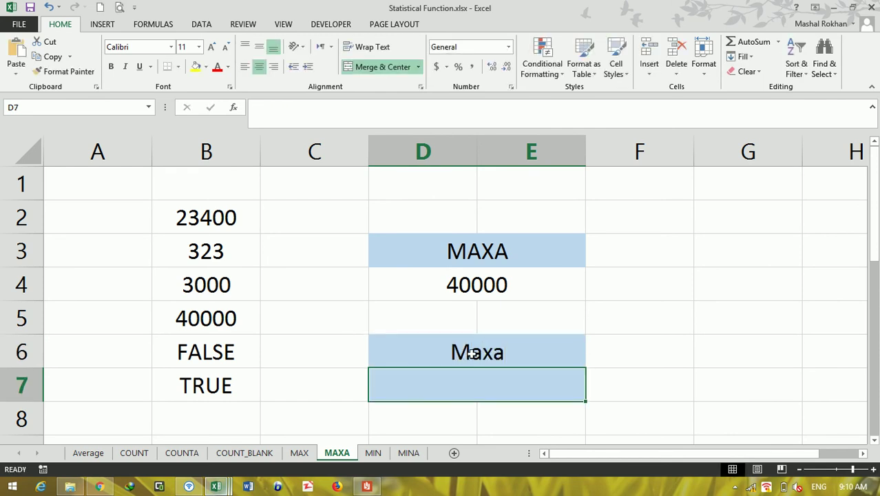
# Enter =MAXA(B6:B7) in merged cell D7 to find the largest of the logical values
pyautogui.write('=maxa')
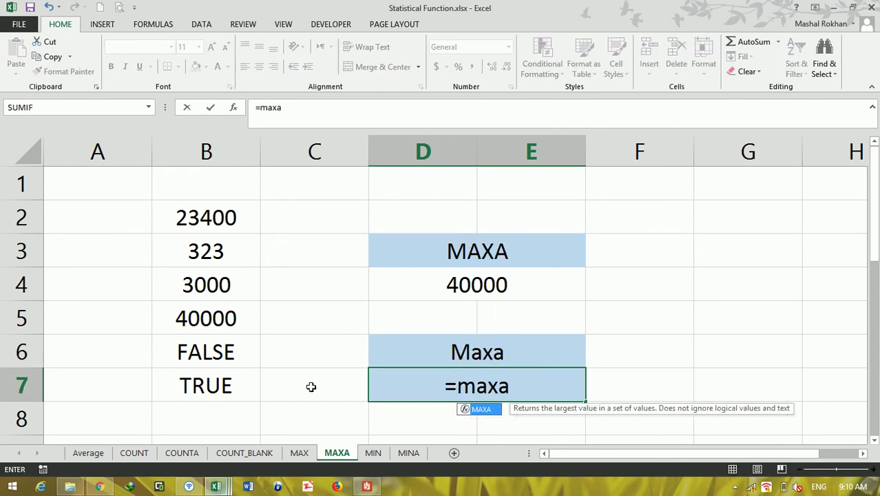
pyautogui.press('Tab')
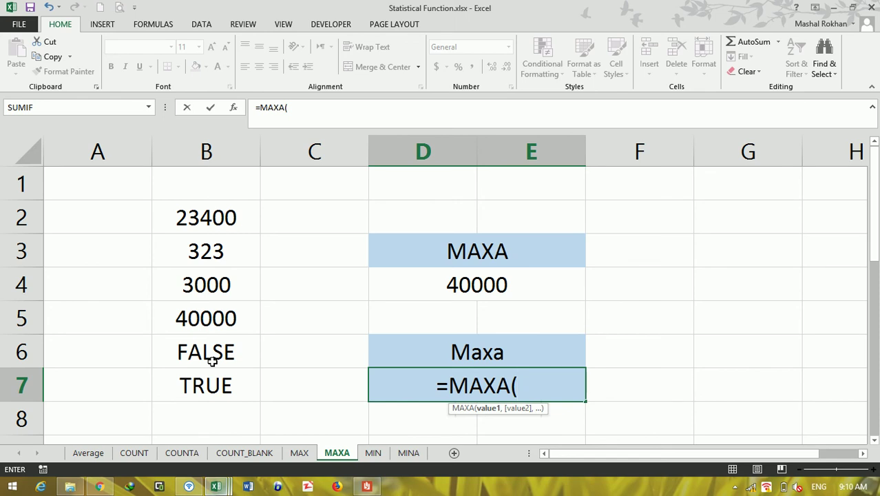
pyautogui.moveTo(212, 360); pyautogui.dragTo(215, 387)
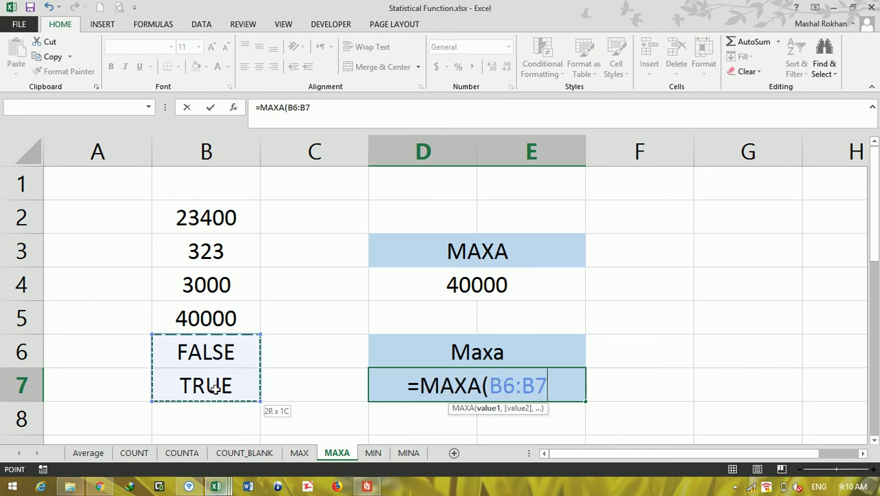
pyautogui.write(')')
pyautogui.press('Return')
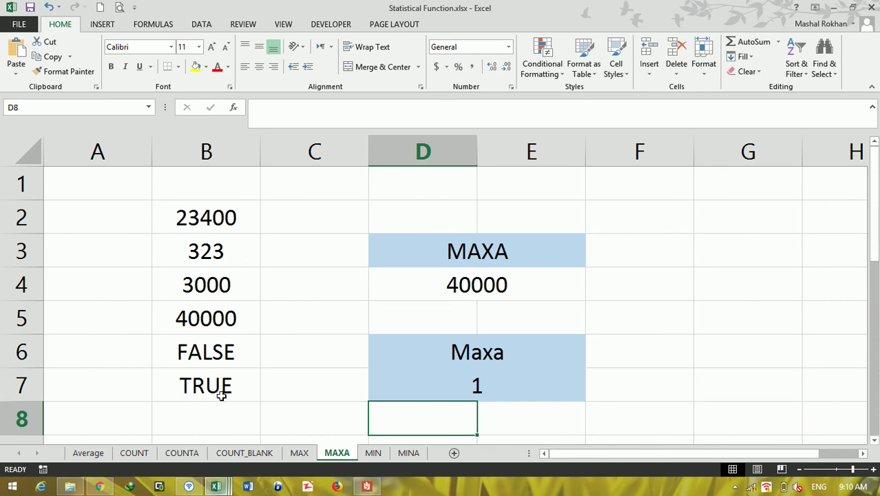
pyautogui.click(219, 390)
pyautogui.click(477, 385)
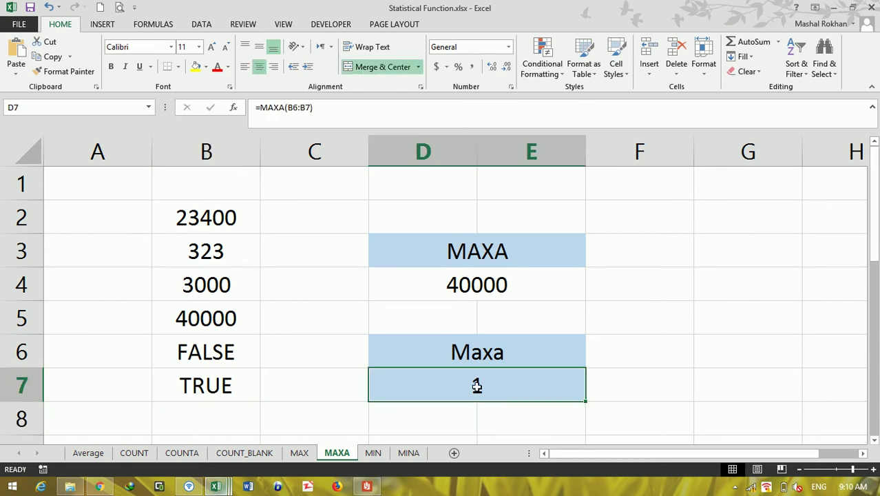
# On the MIN sheet, enter =MIN(B2:D2) in cell E2 and fill the formula down to E5
pyautogui.click(373, 452)
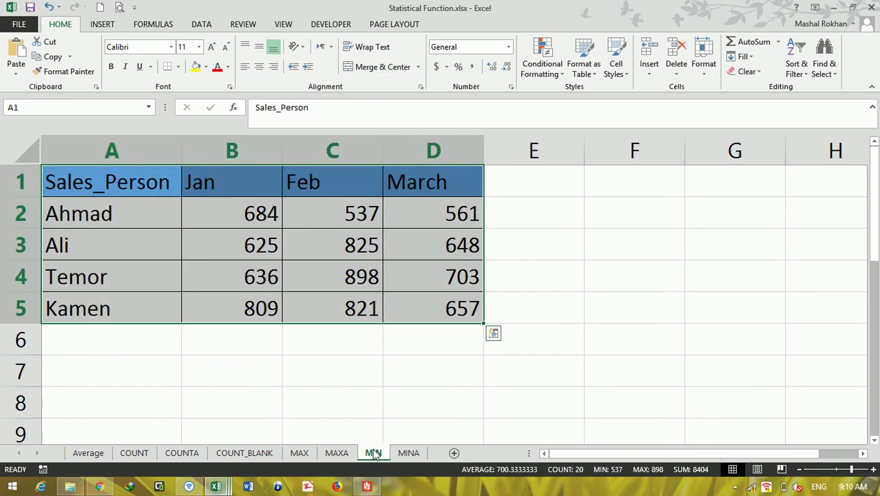
pyautogui.click(527, 215)
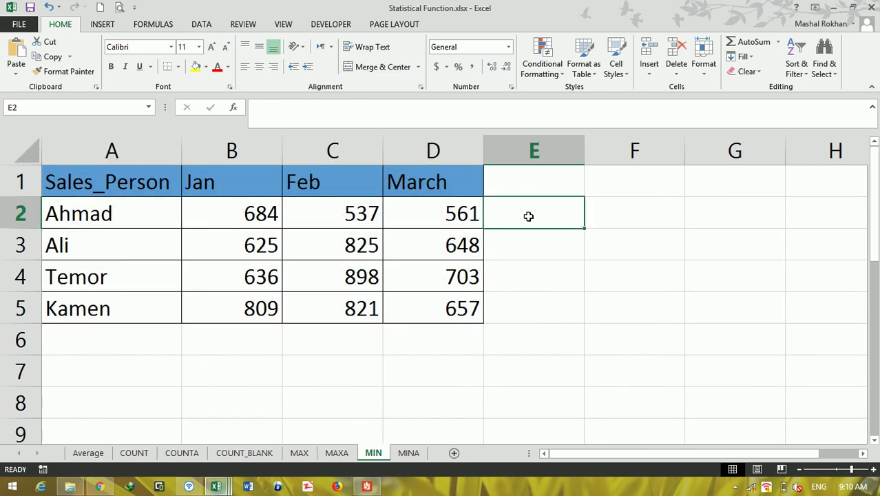
pyautogui.write('=MM')
pyautogui.press('BackSpace')
pyautogui.write('in')
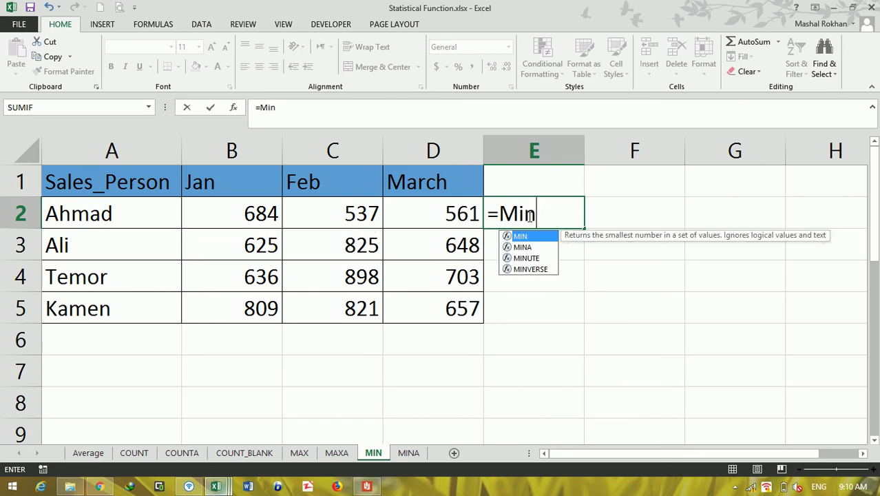
pyautogui.press('Tab')
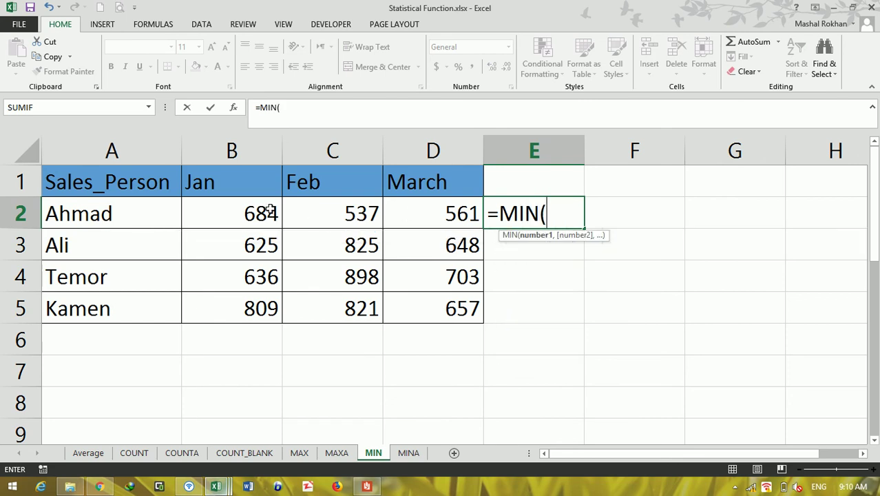
pyautogui.moveTo(256, 210); pyautogui.dragTo(414, 219)
pyautogui.write(')')
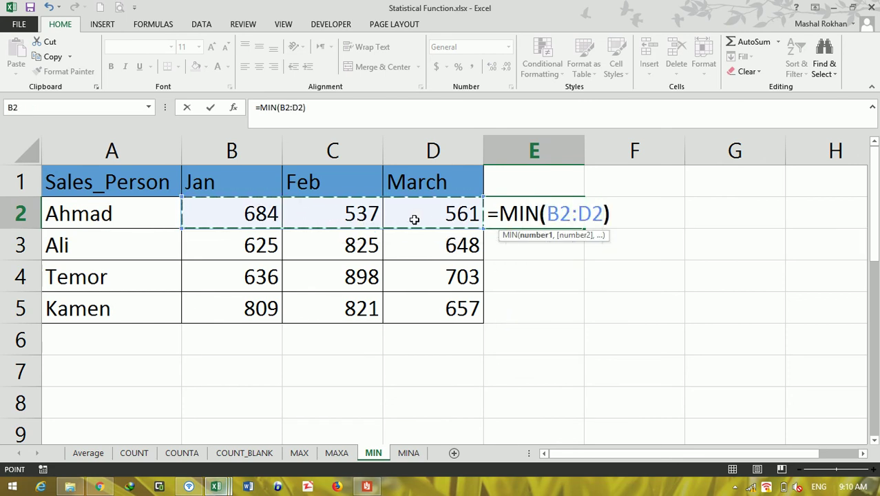
pyautogui.press('Return')
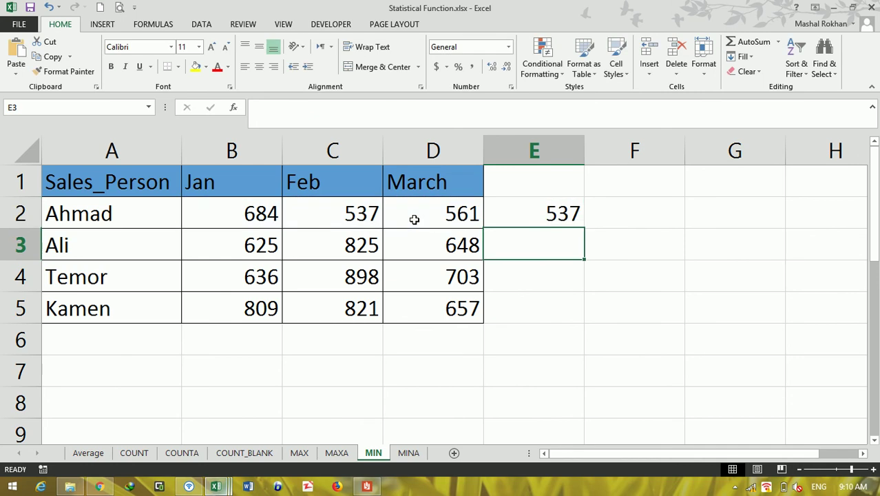
pyautogui.click(553, 223)
pyautogui.doubleClick(581, 229)
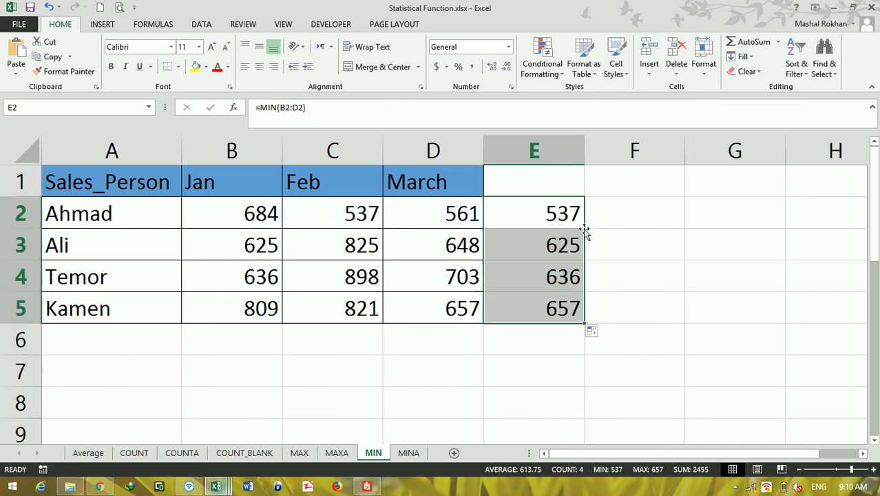
# On the MINA sheet, enter =MINA(D18:D19) in merged cell F19 under On Logic to evaluate FALSE and TRUE
pyautogui.click(410, 453)
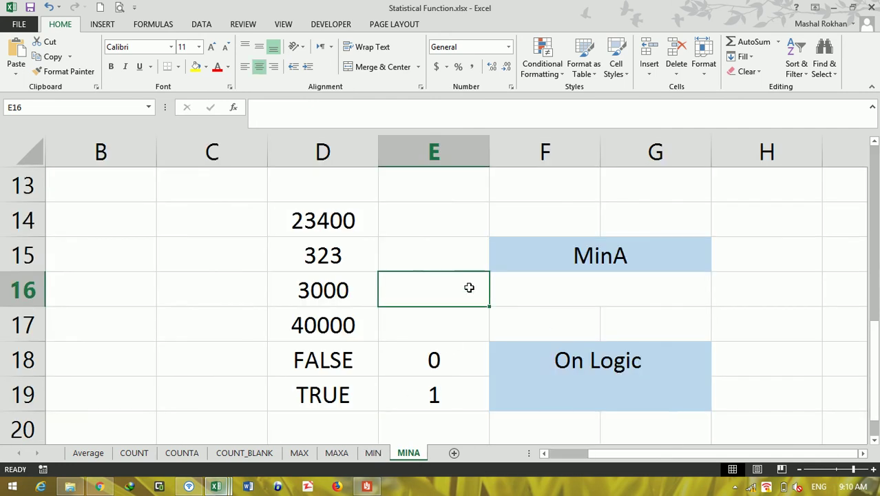
pyautogui.click(552, 287)
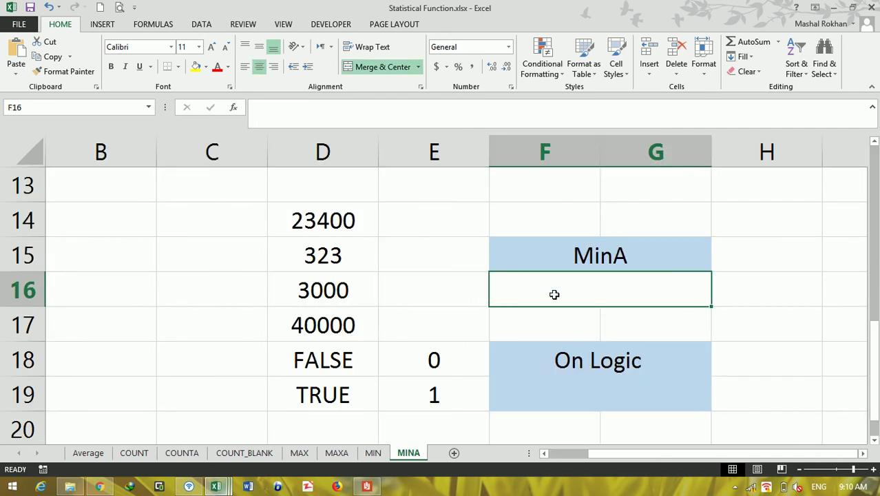
pyautogui.click(560, 399)
pyautogui.write('=mina')
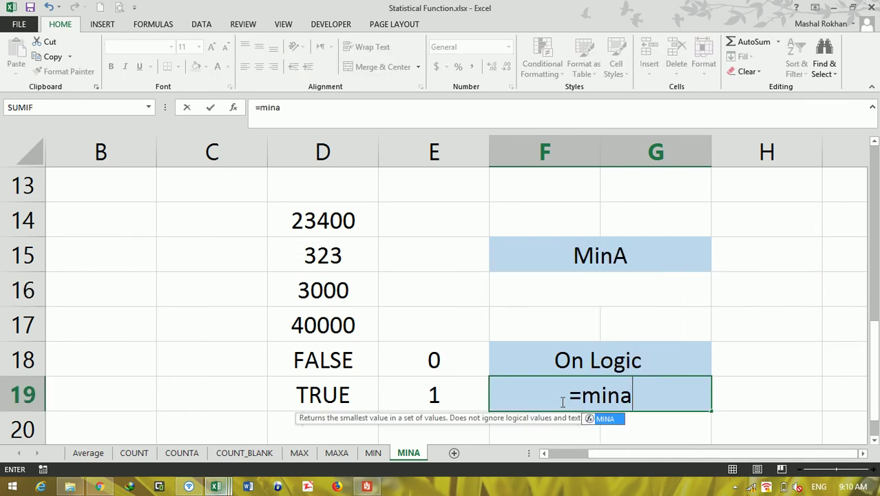
pyautogui.press('Tab')
pyautogui.moveTo(329, 369); pyautogui.dragTo(329, 396)
pyautogui.write(')')
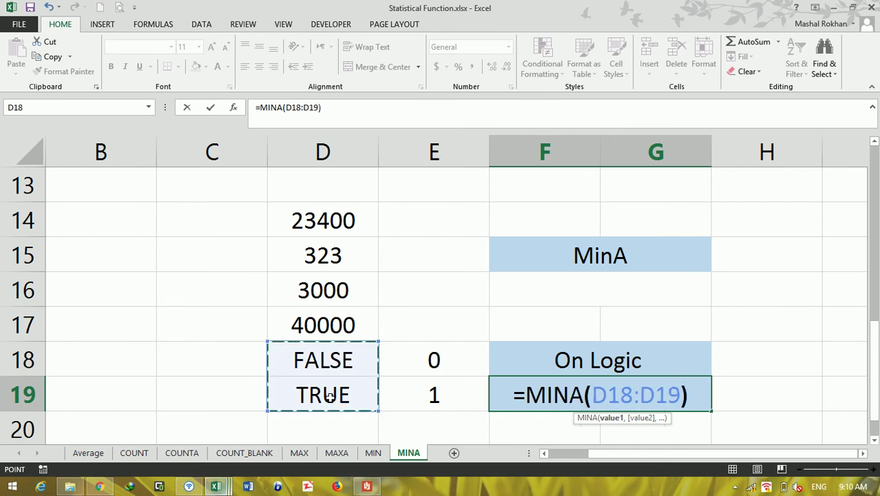
pyautogui.press('Return')
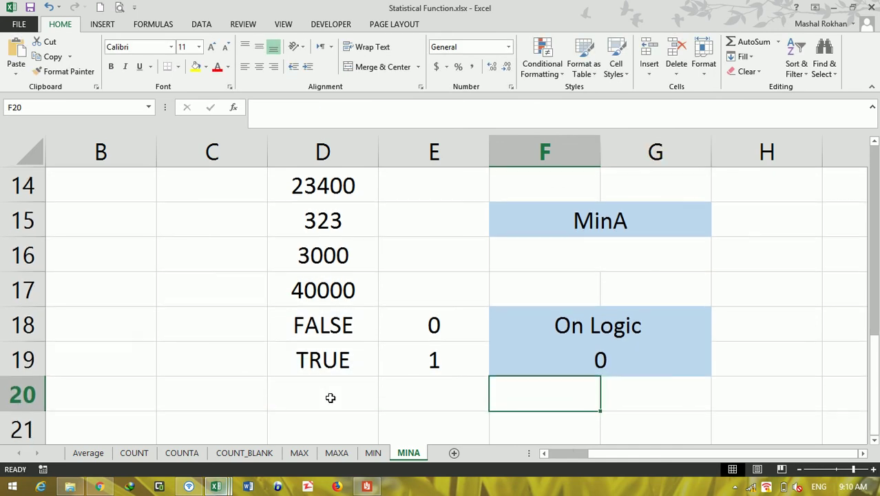